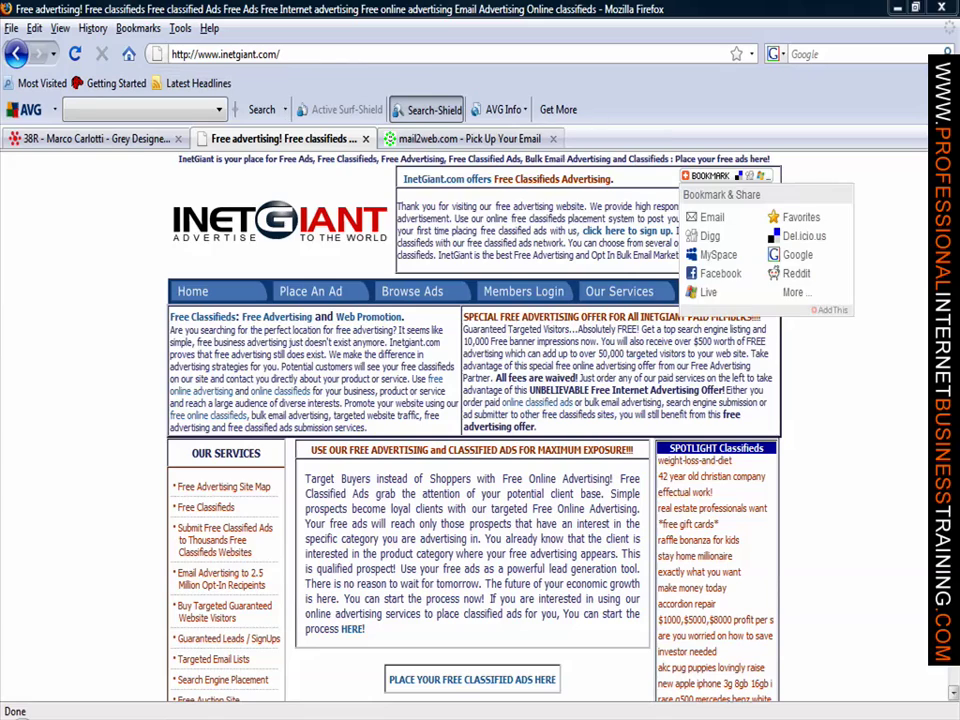
Step: Open the free-ad member registration form and enter the first and last name
scroll(475, 420, "down", 3)
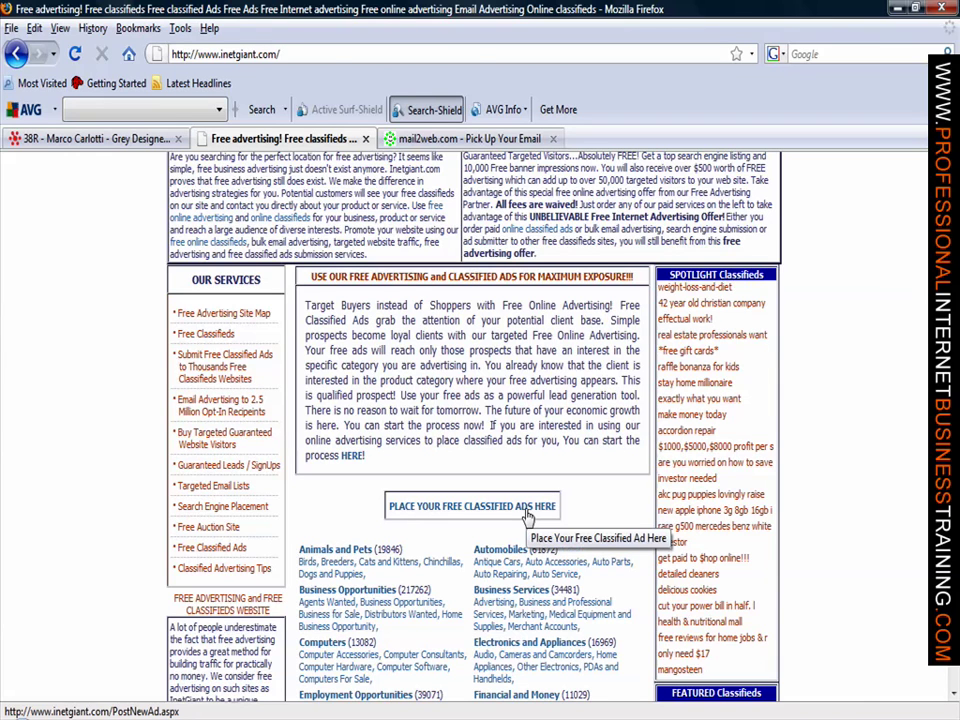
left_click(527, 507)
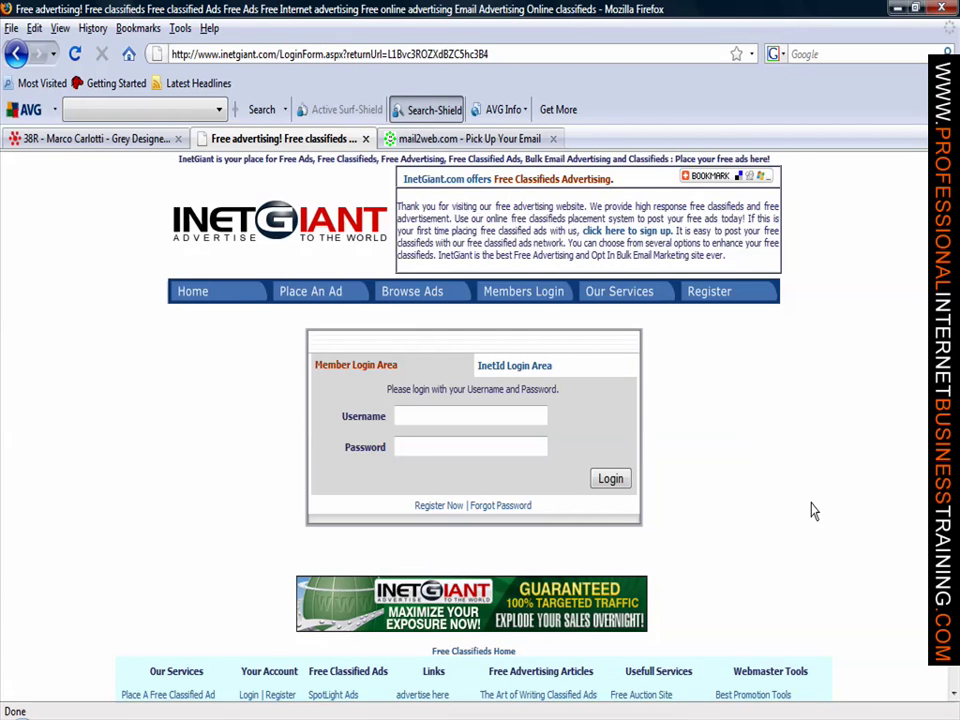
left_click(445, 508)
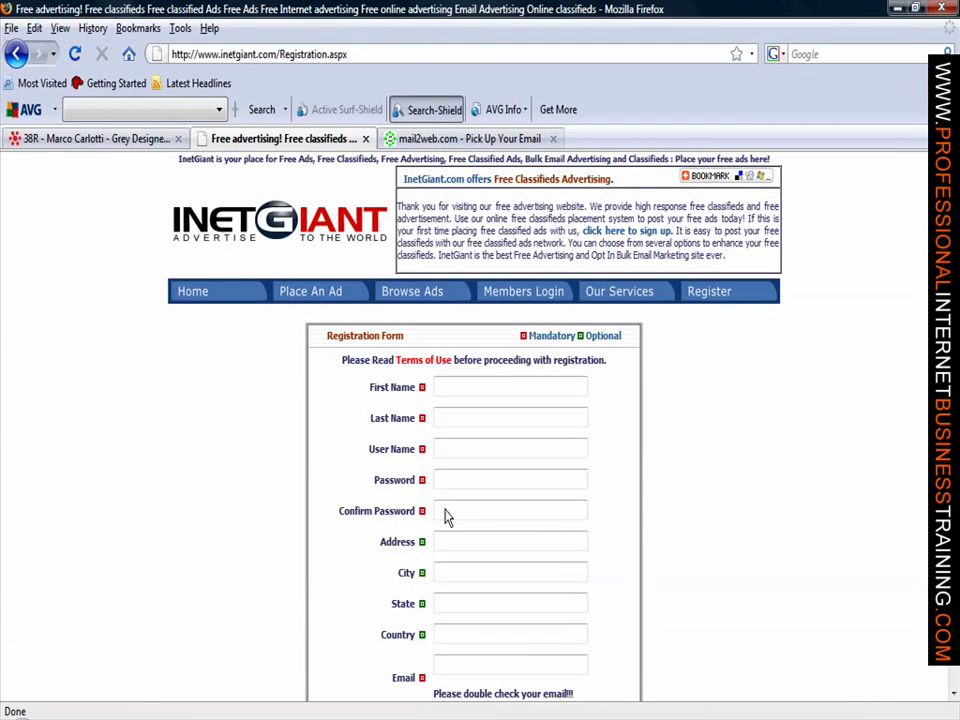
left_click(507, 385)
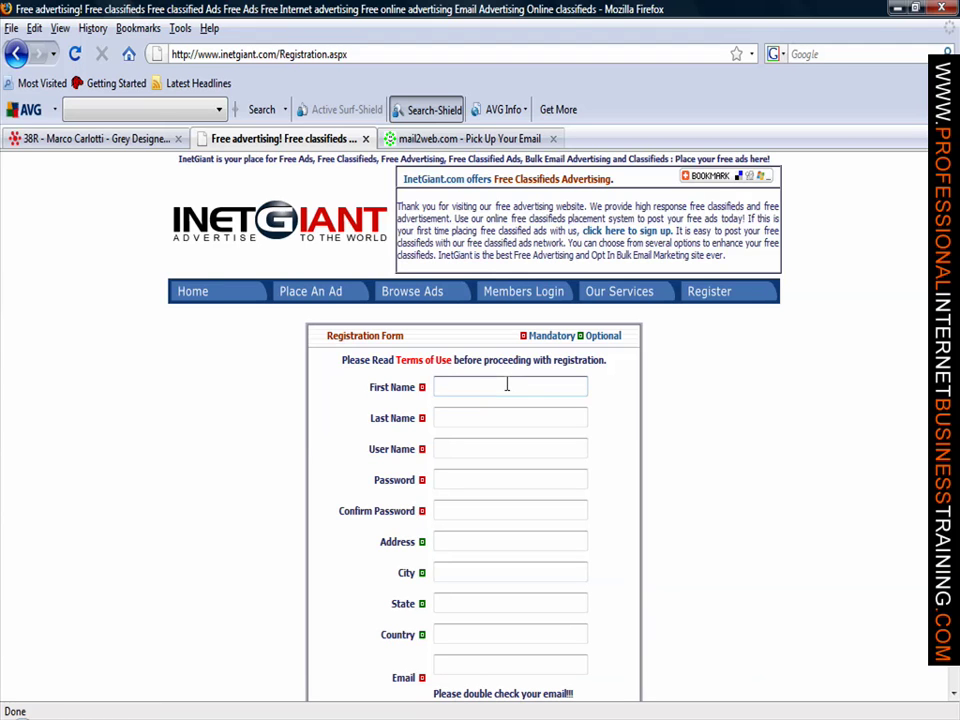
key("Tab")
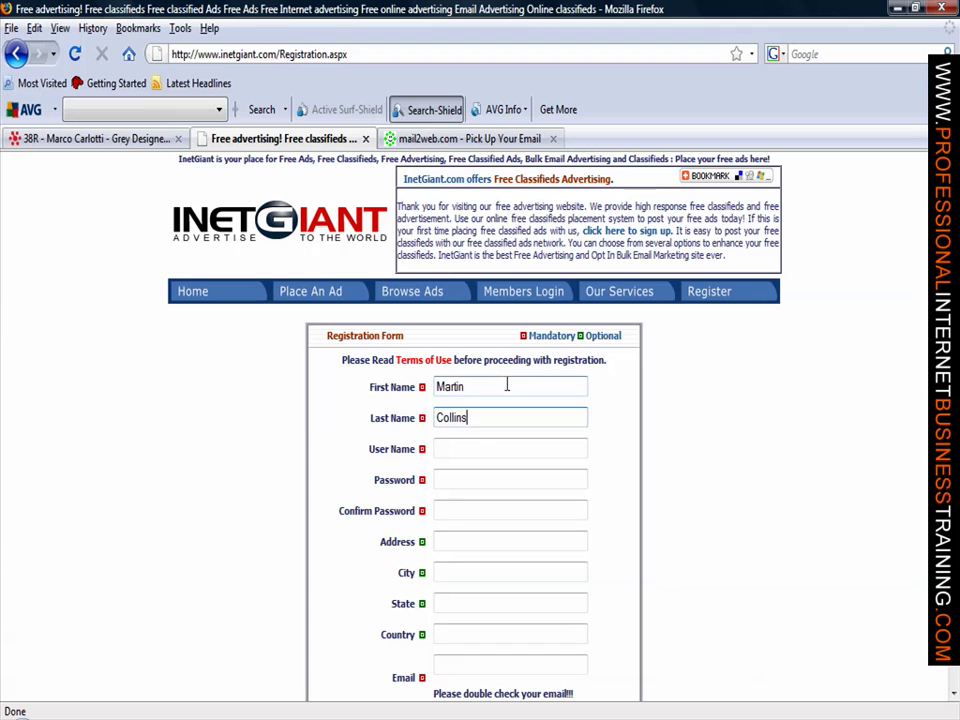
Step: Enter the chosen user name and the account password, typed twice to confirm
key("Tab")
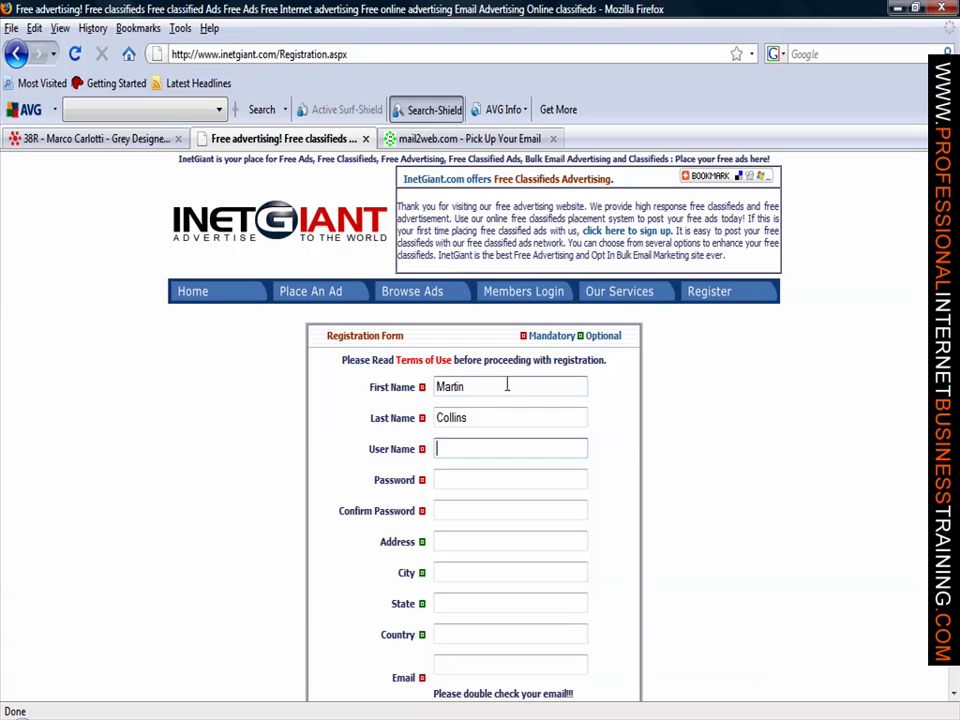
type("perfectsuits")
key("Tab")
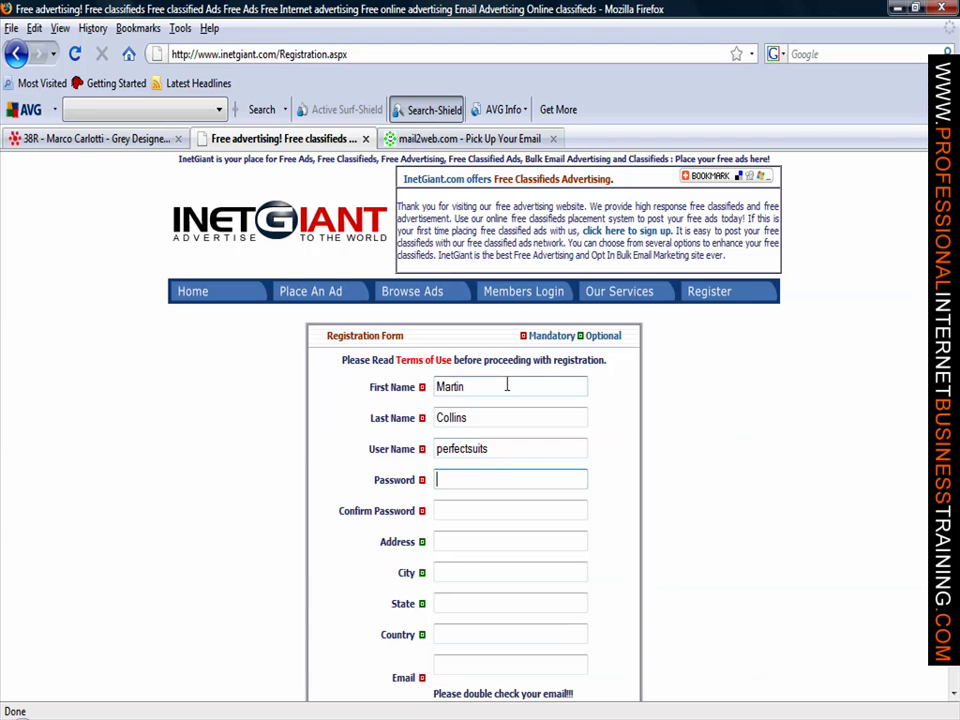
type("•••••••••")
key("Tab")
type("•••••••")
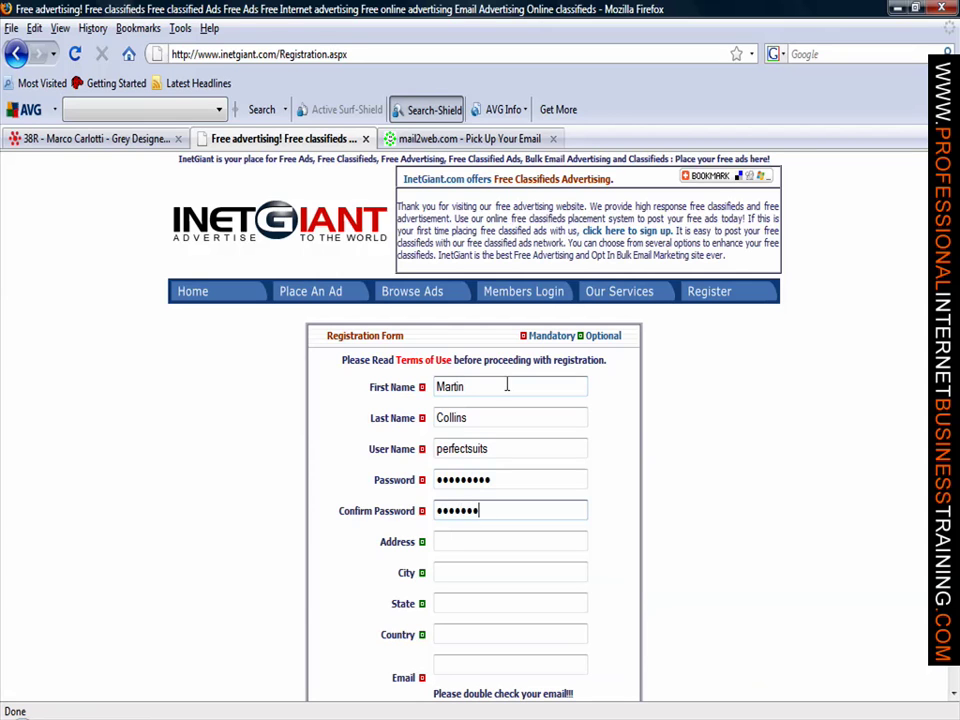
type("••")
Step: Fill in the street address, city, county and country fields
key("Tab")
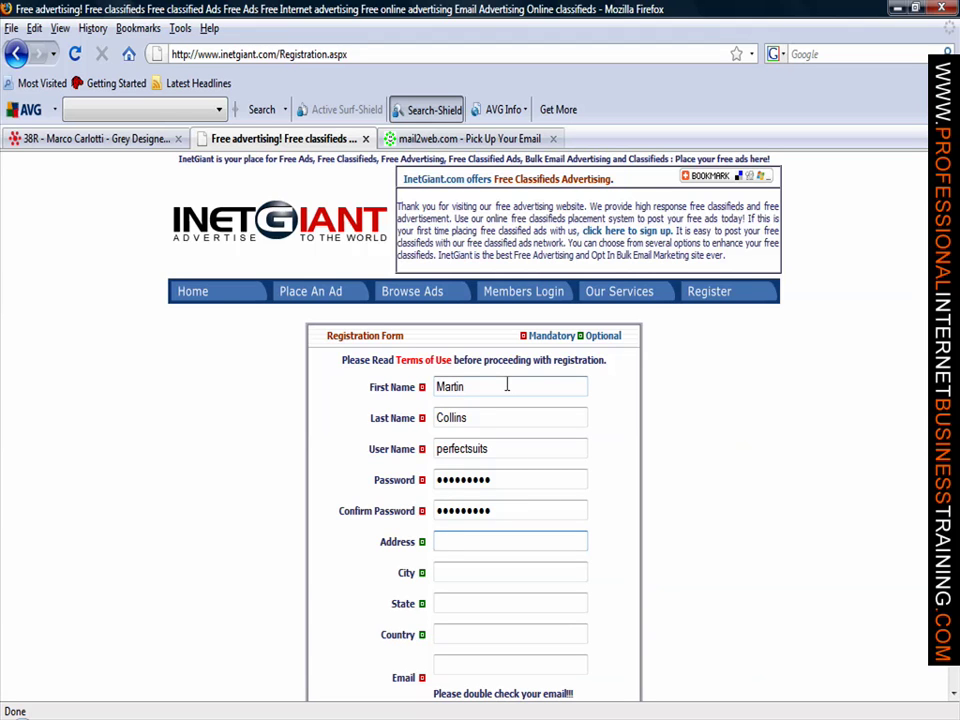
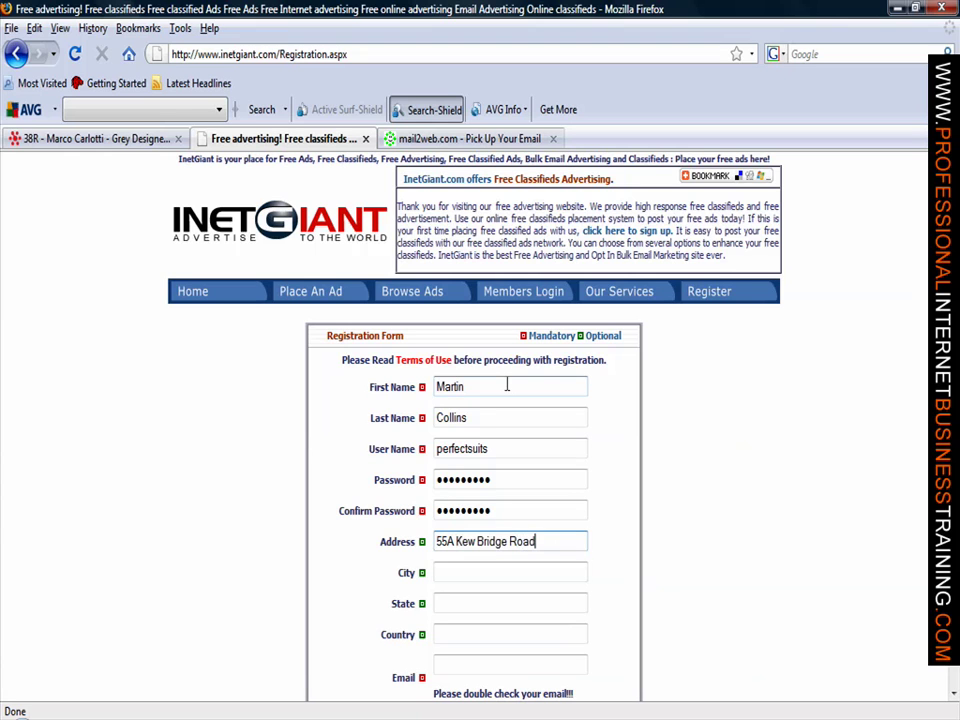
key("Tab")
type("Brentford")
key("Tab")
type("Middl")
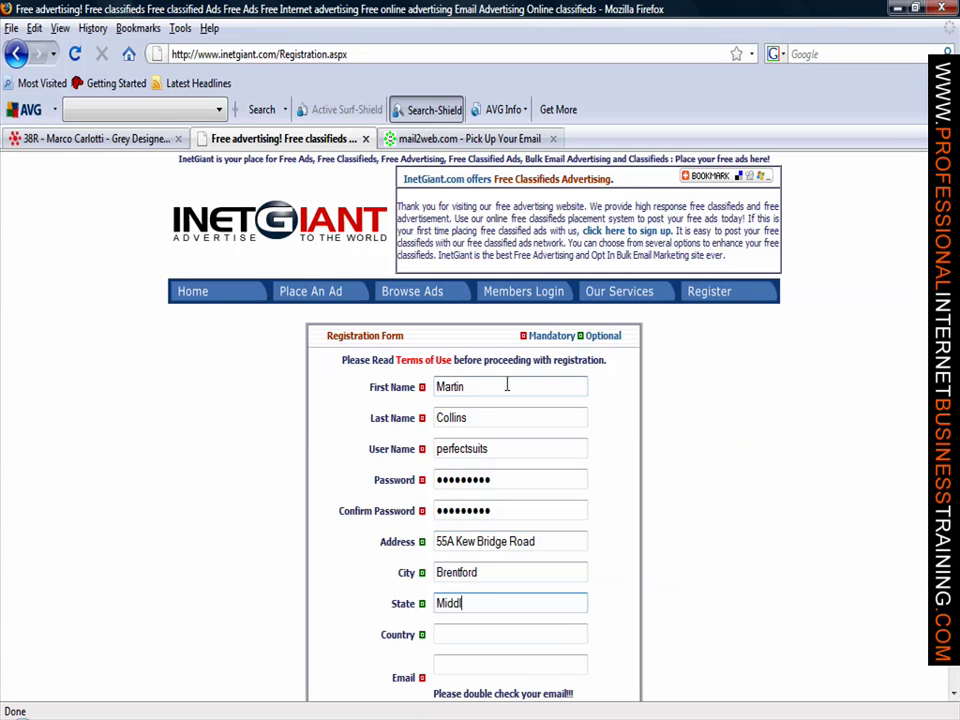
type("esex")
key("Tab")
type("Un")
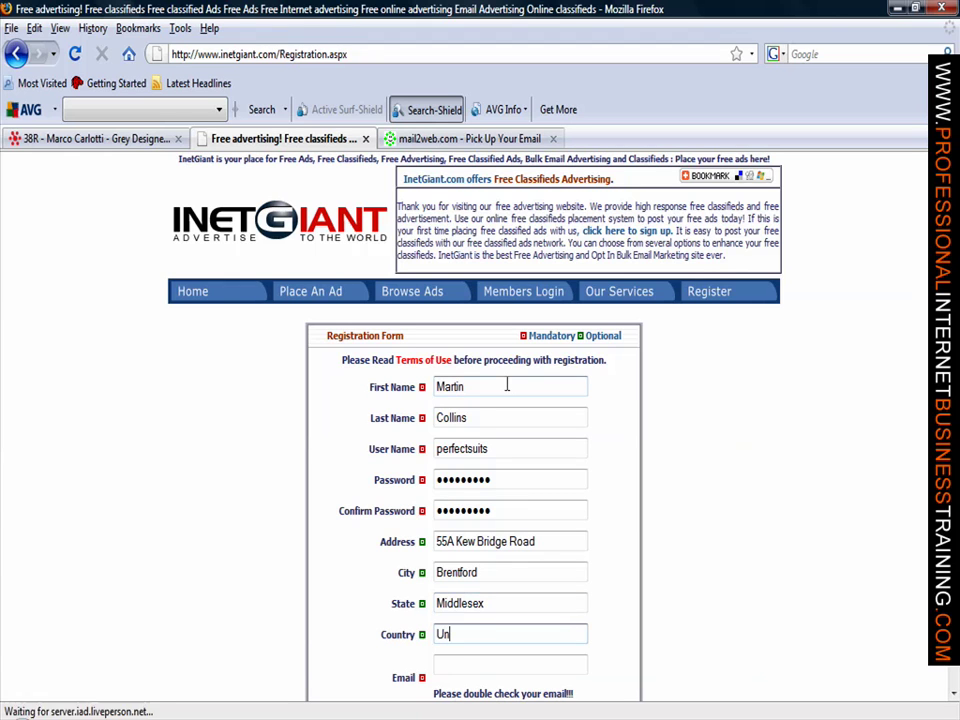
type("ited Kingdom")
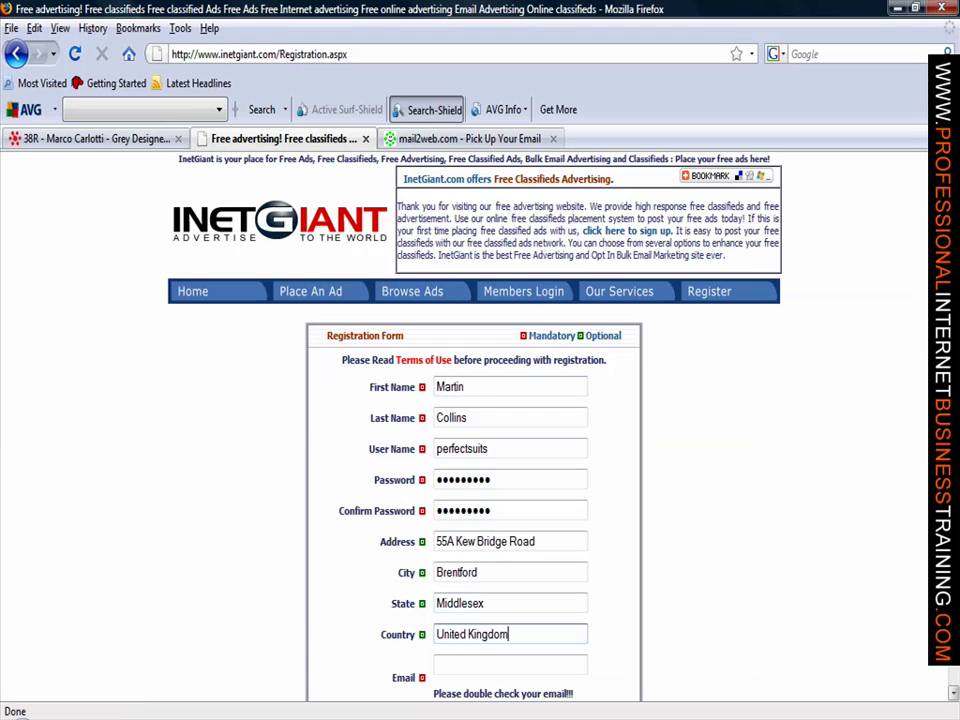
Step: Fill in the contact e-mail, phone number and postcode fields on the registration form
scroll(535, 400, "down", 5)
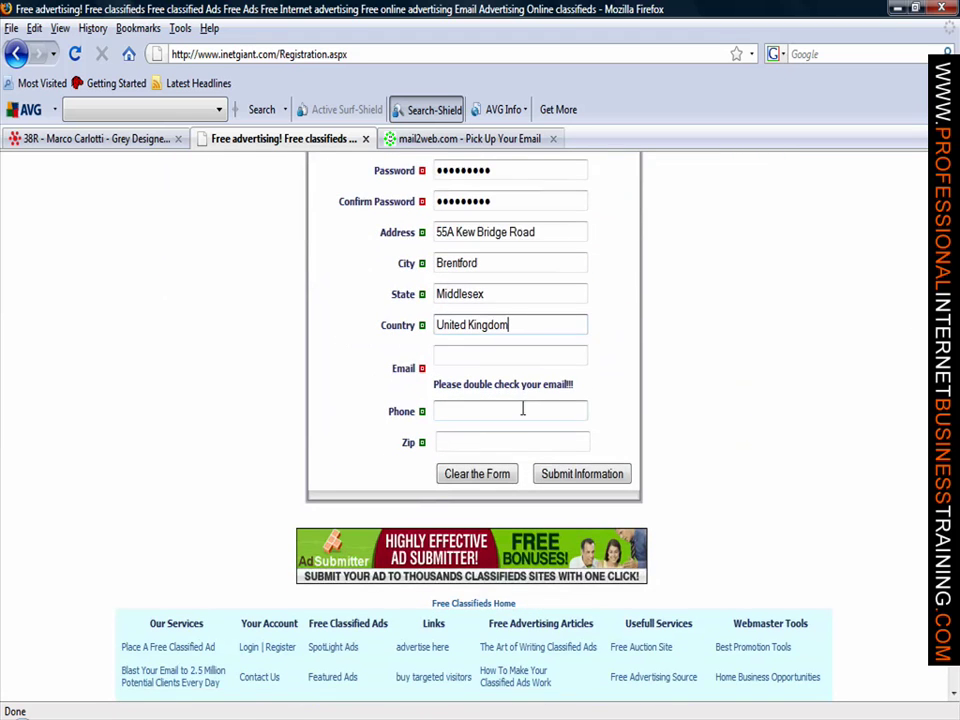
left_click(535, 358)
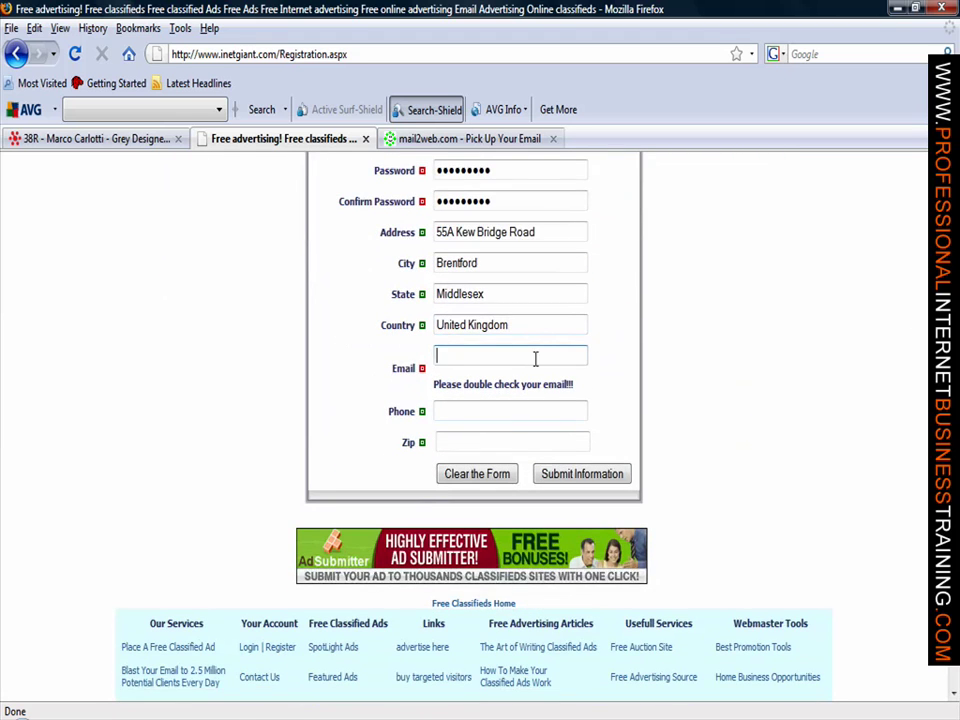
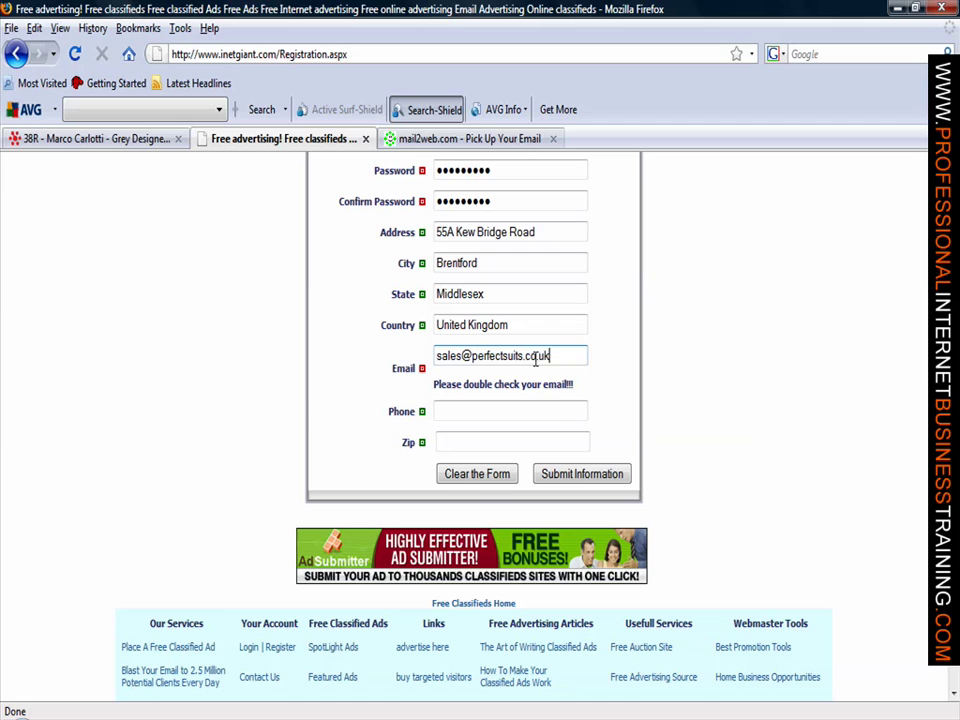
left_click(556, 413)
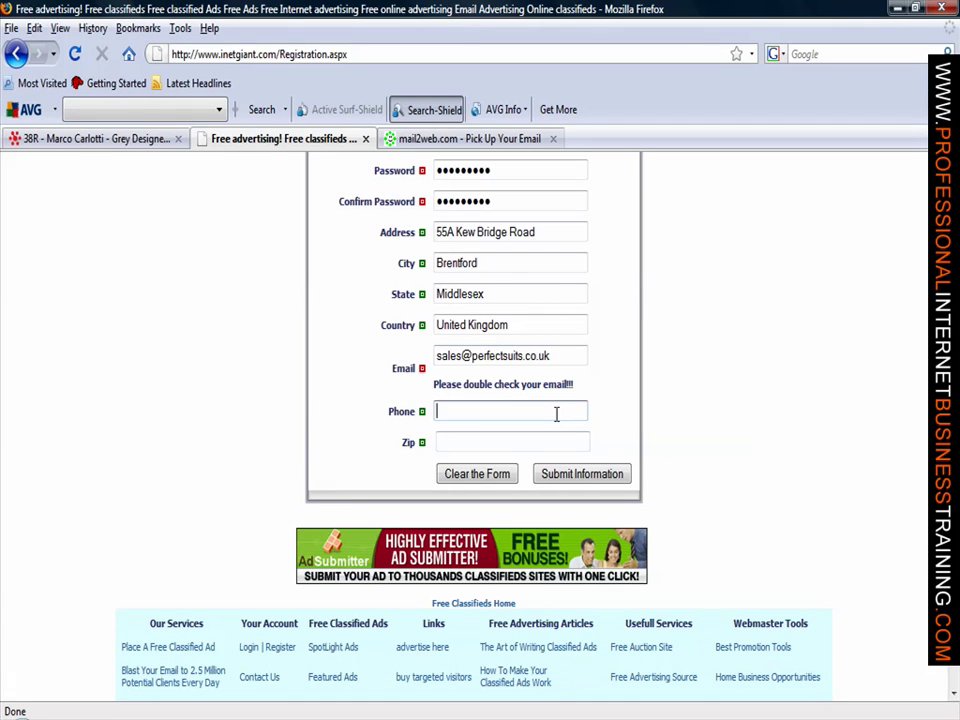
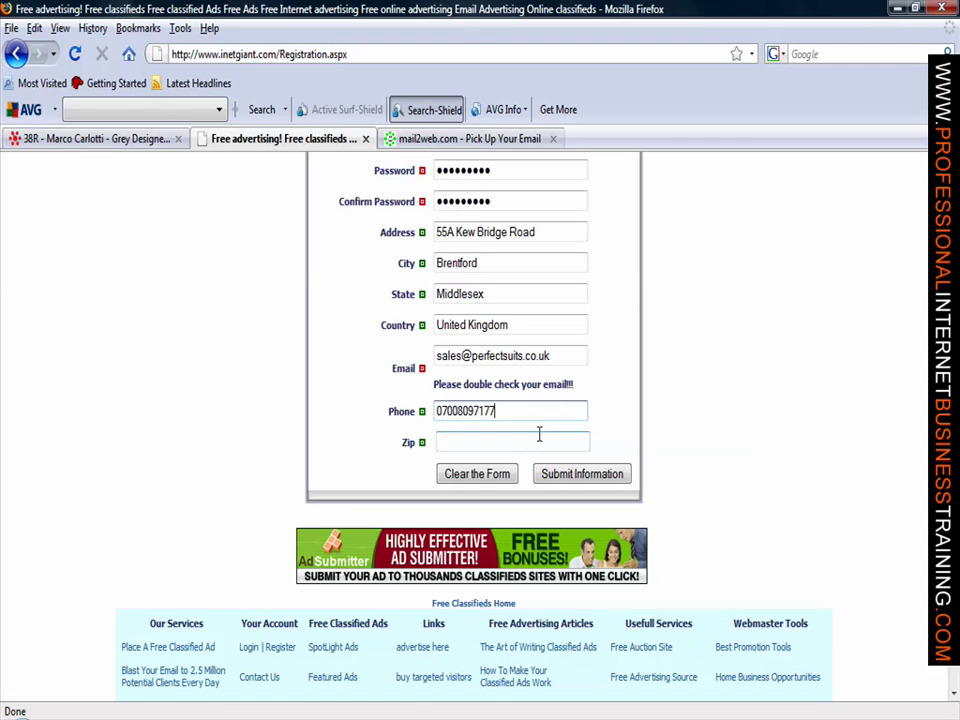
left_click(539, 436)
type("T")
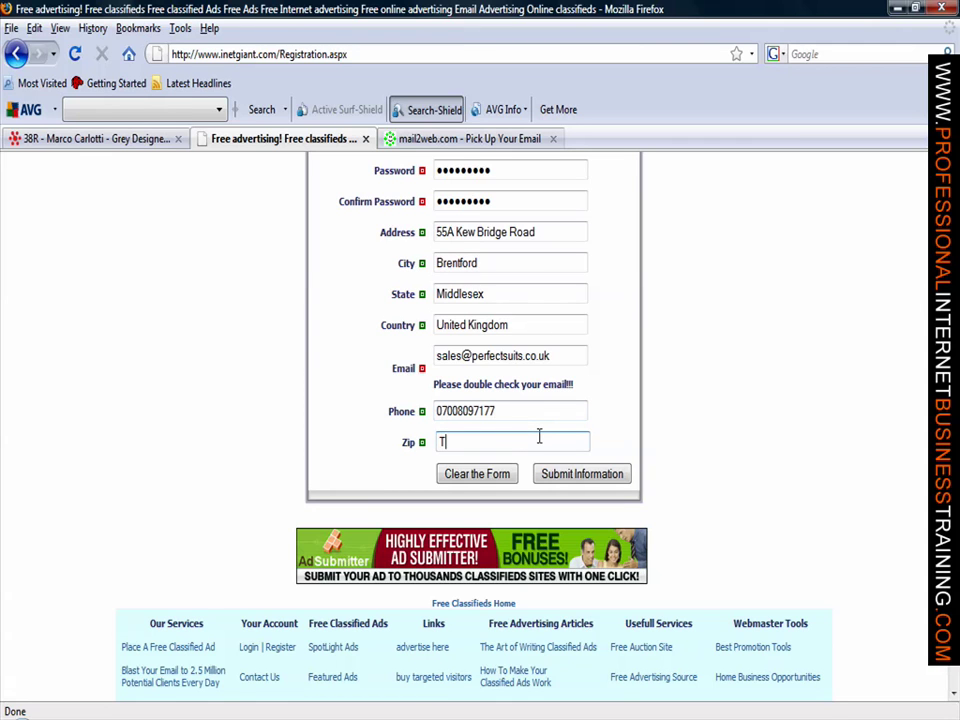
type("W8 0EW")
Step: Submit the registration, then log in with the new account's username and password
left_click(584, 476)
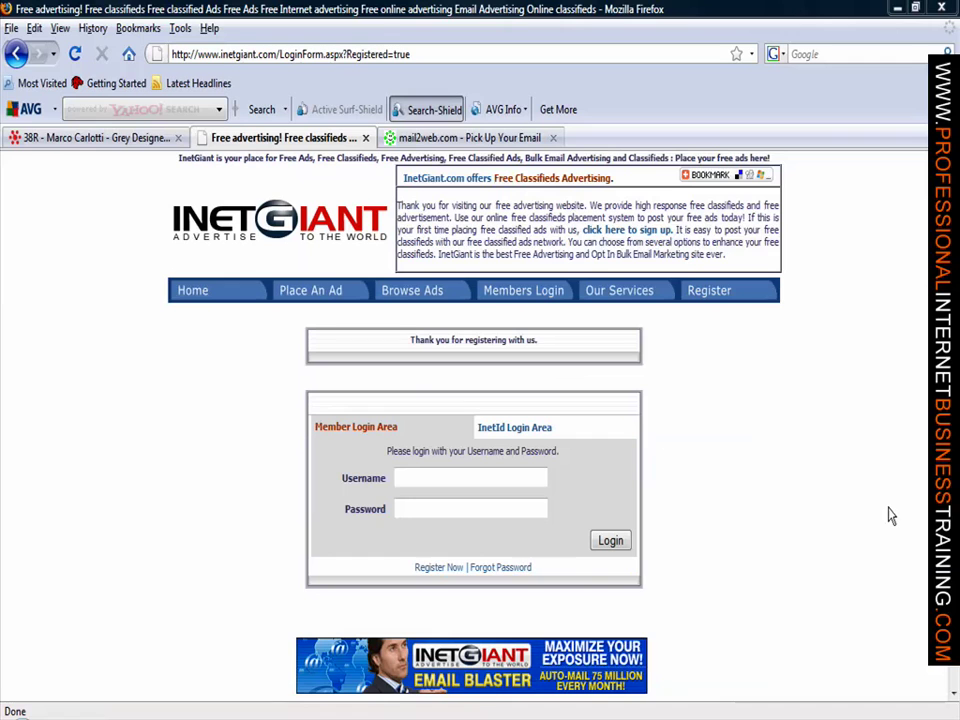
left_click(540, 480)
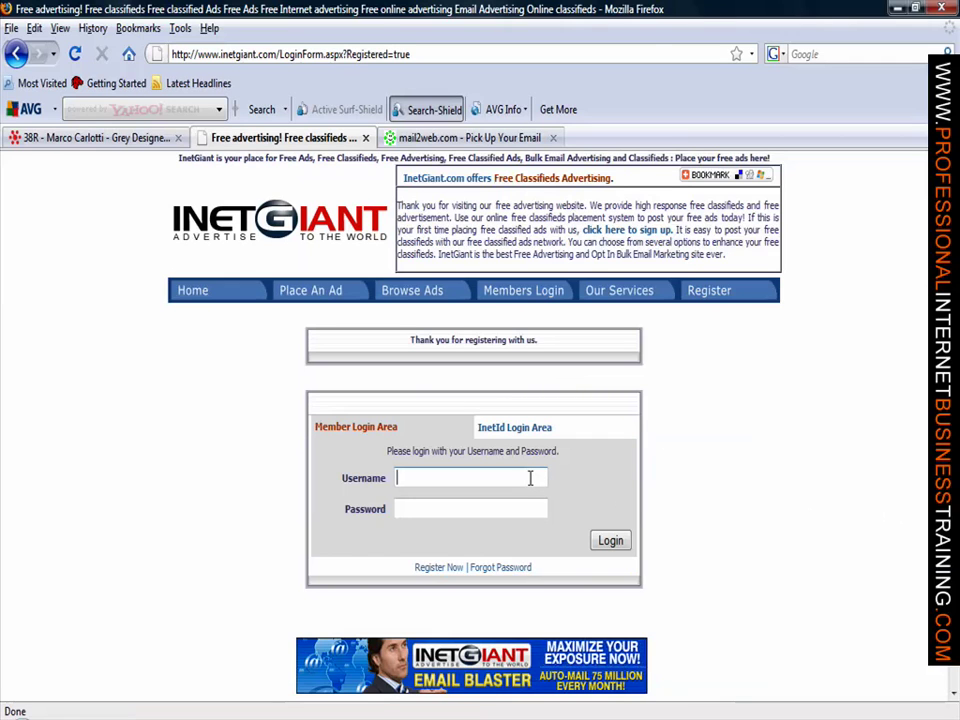
type("per")
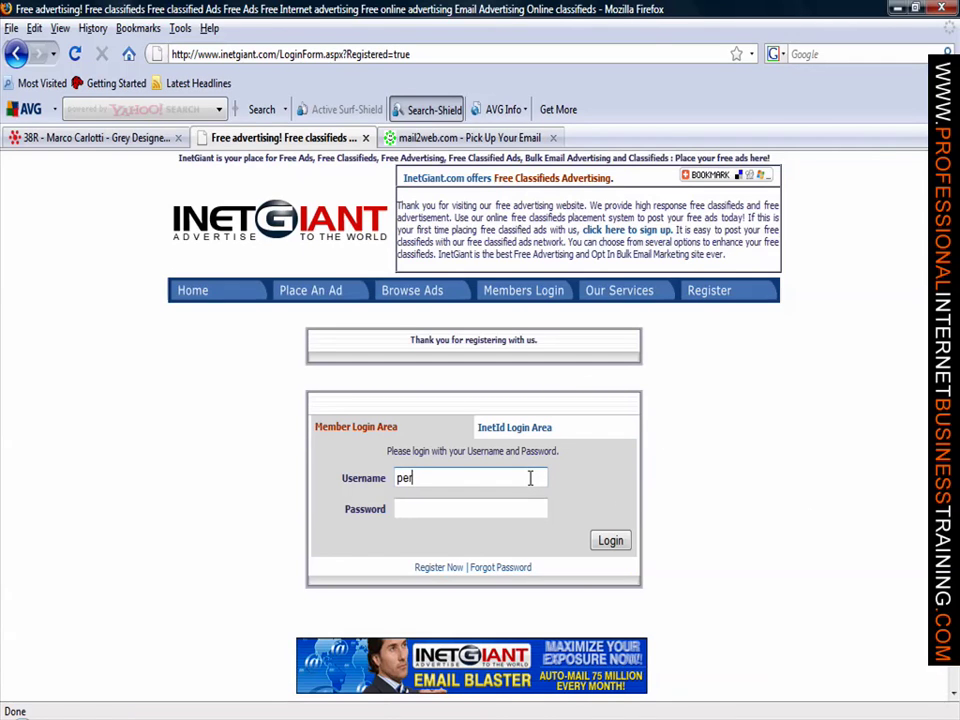
type("fectsuits")
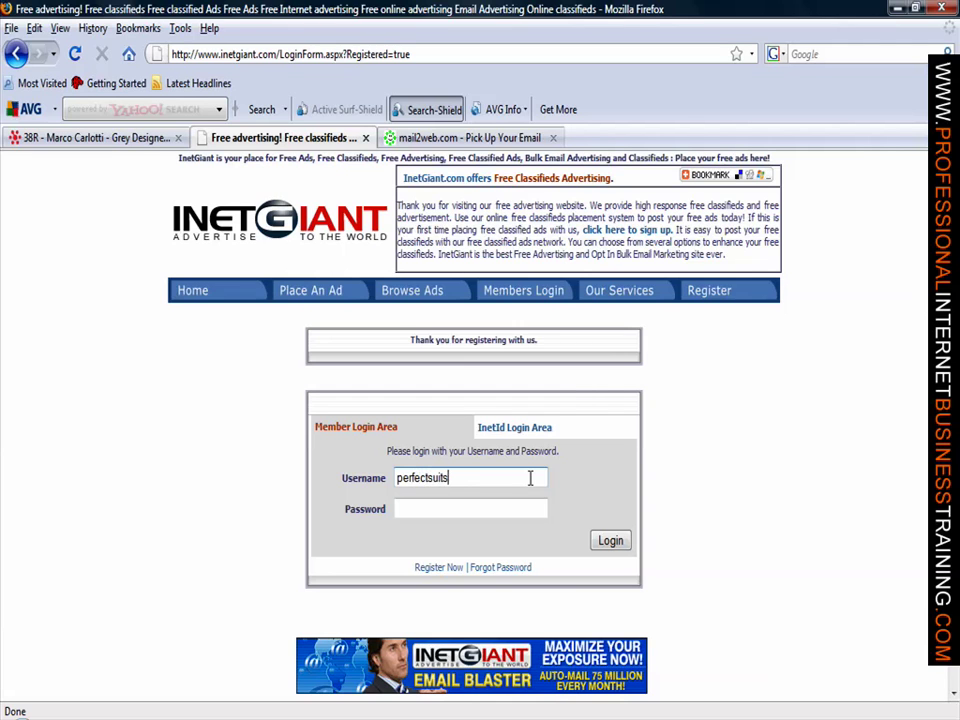
key("Tab")
type("*****")
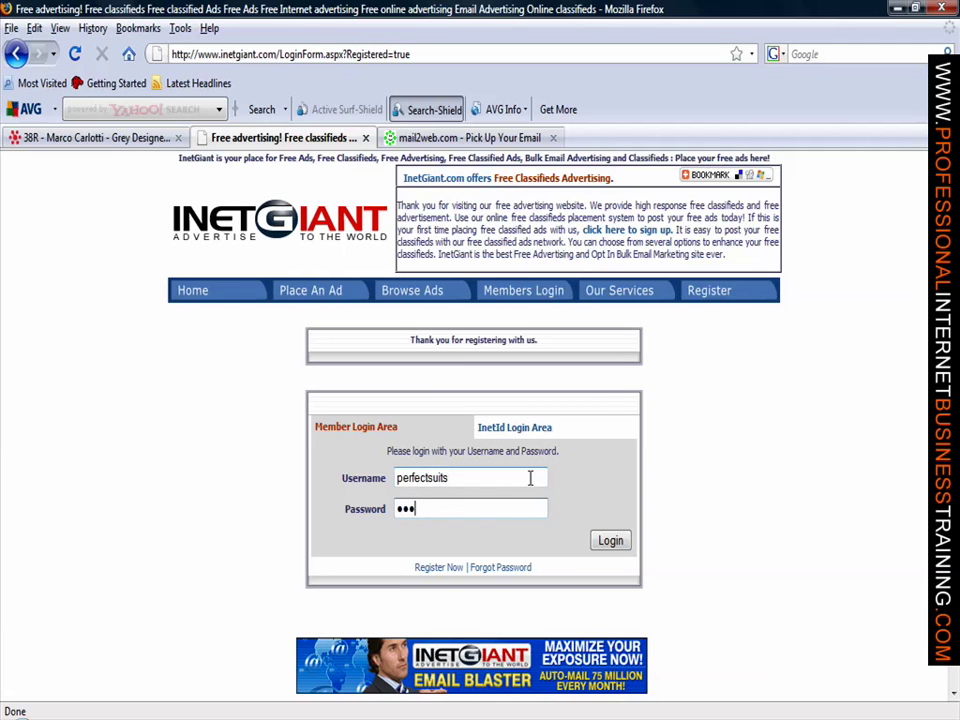
type("****")
left_click(607, 542)
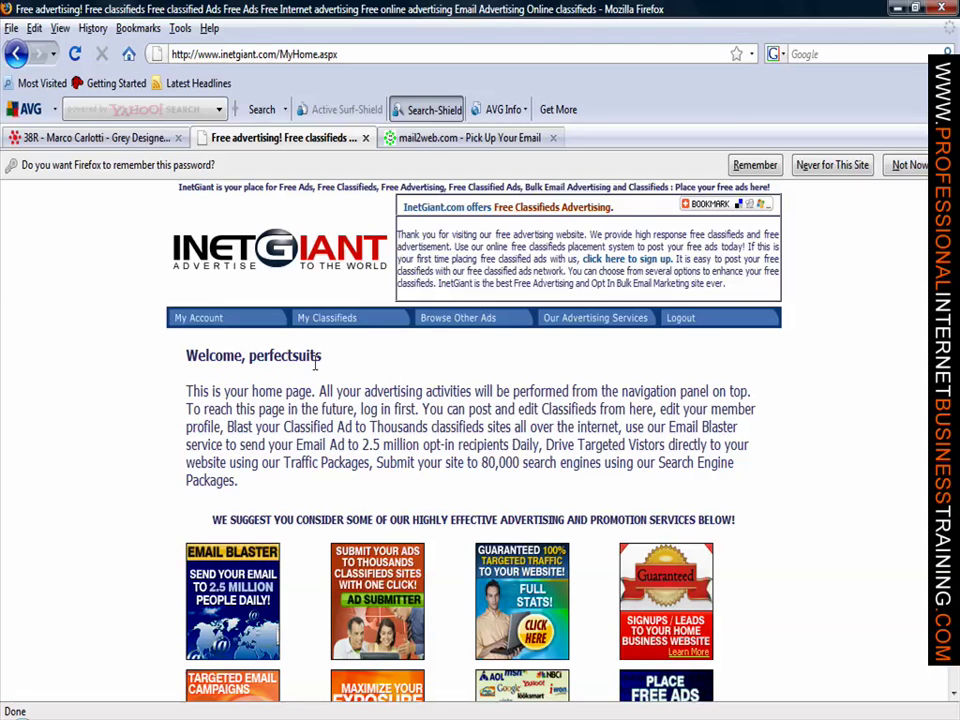
Step: Start a new classified and pick Miscellaneous > Miscellaneous-For-Sale as its category
mouse_move(330, 326)
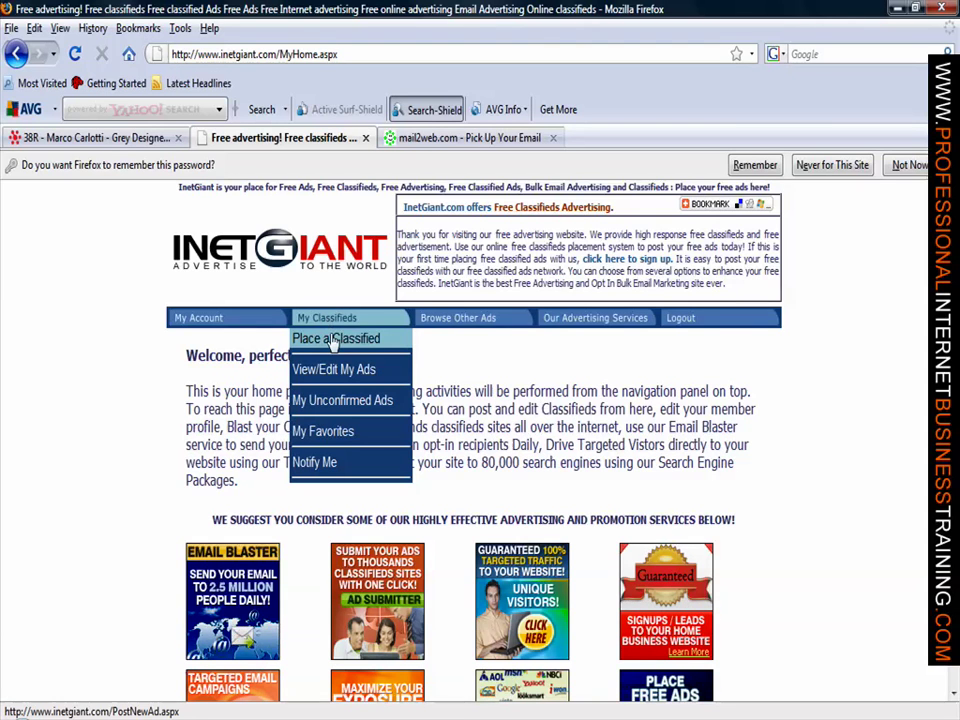
left_click(336, 340)
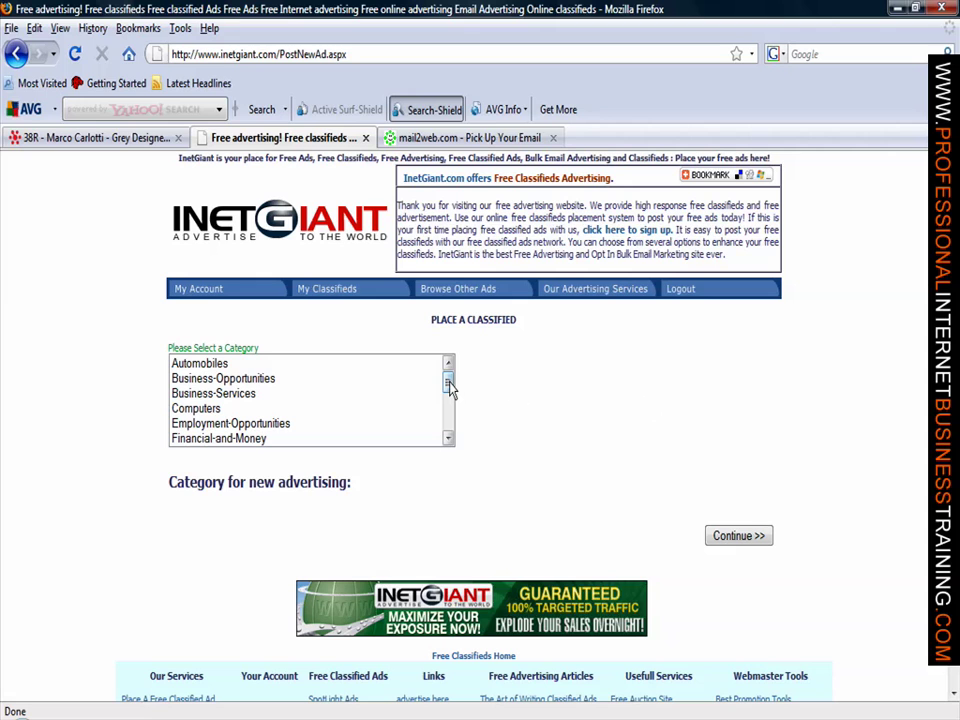
left_click_drag(448, 388, 444, 437)
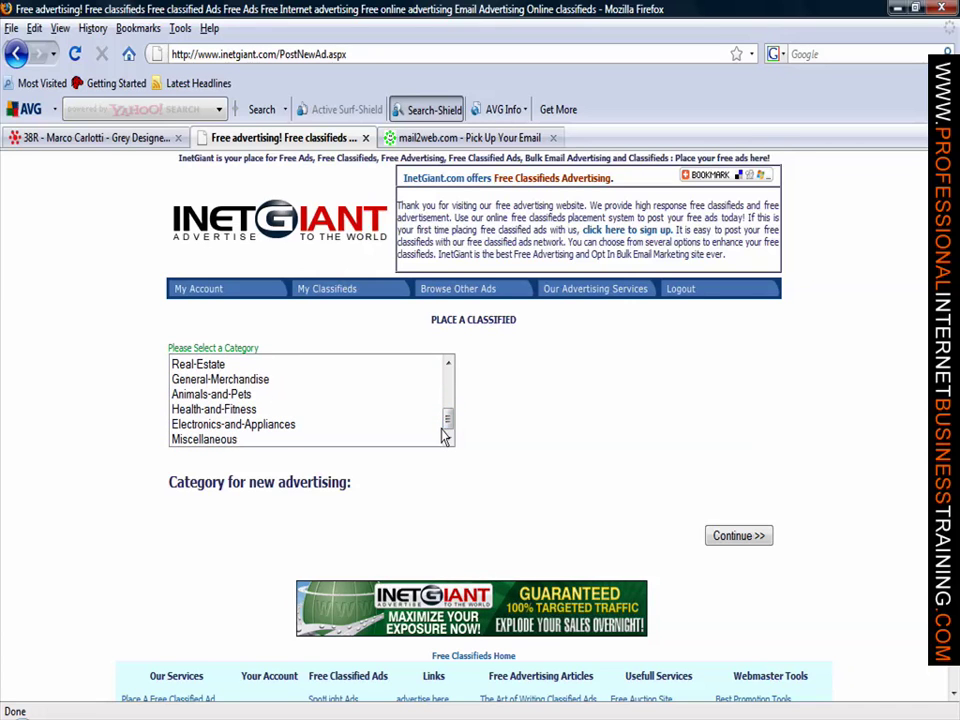
left_click(214, 440)
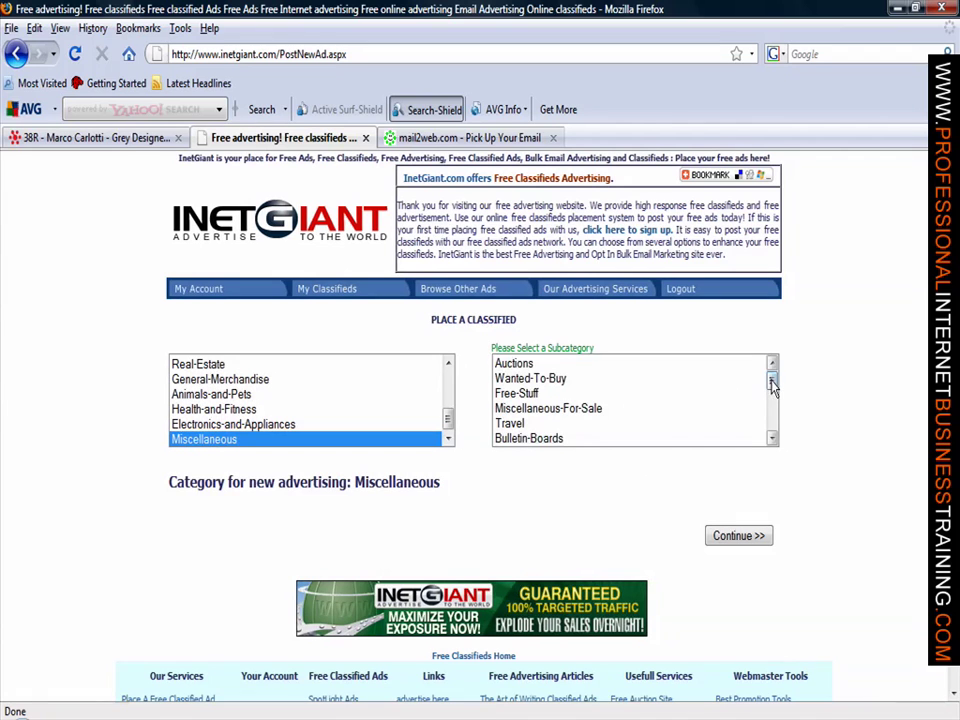
left_click_drag(773, 381, 773, 410)
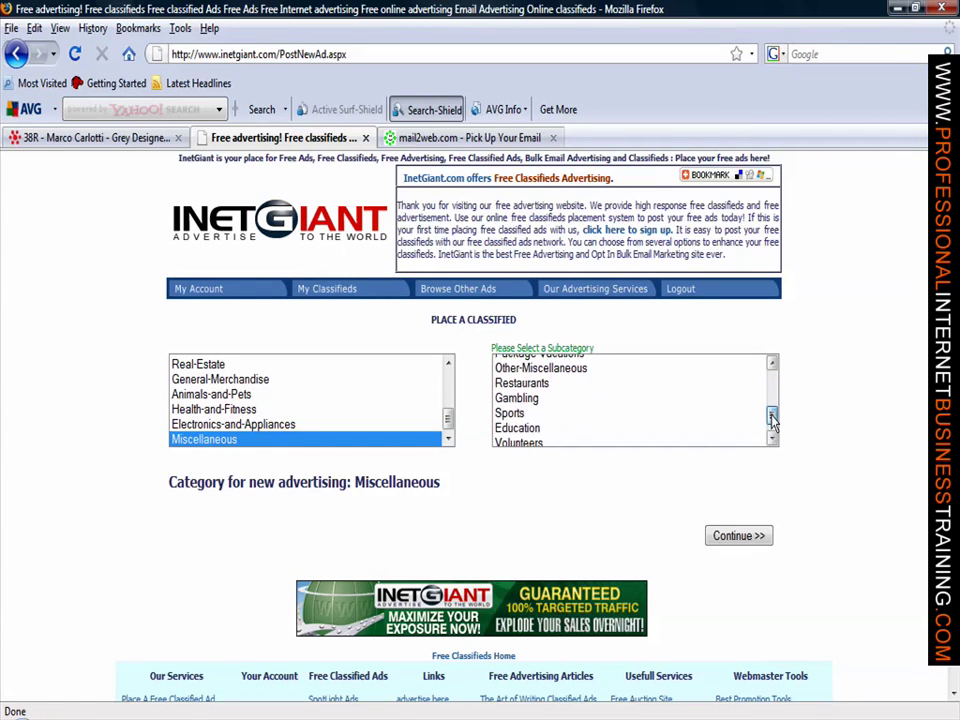
left_click_drag(772, 421, 772, 380)
left_click(766, 364)
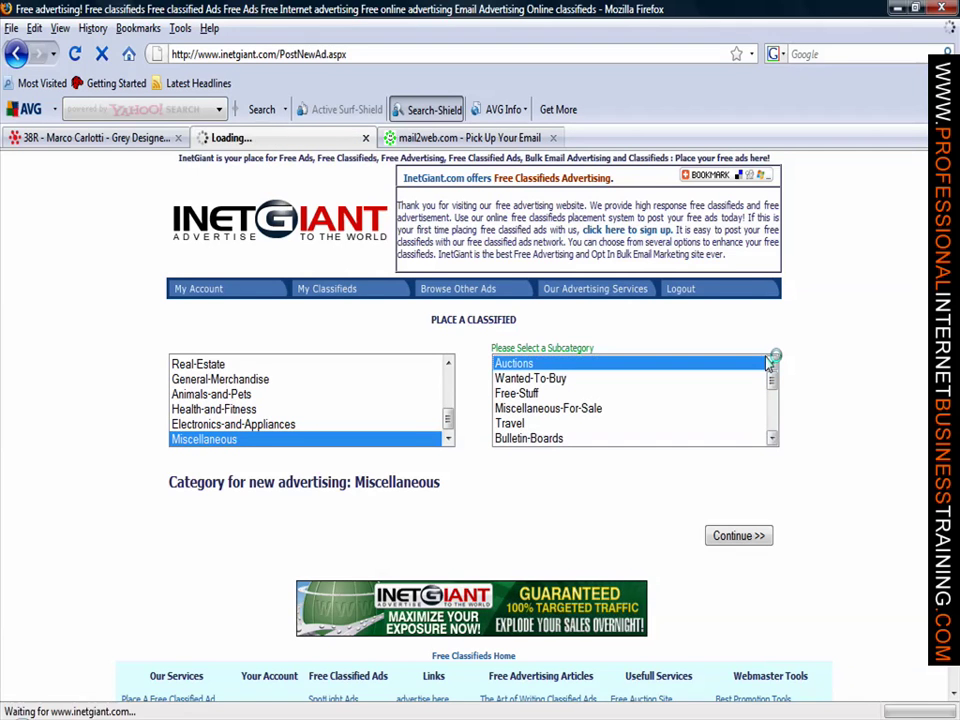
left_click(594, 411)
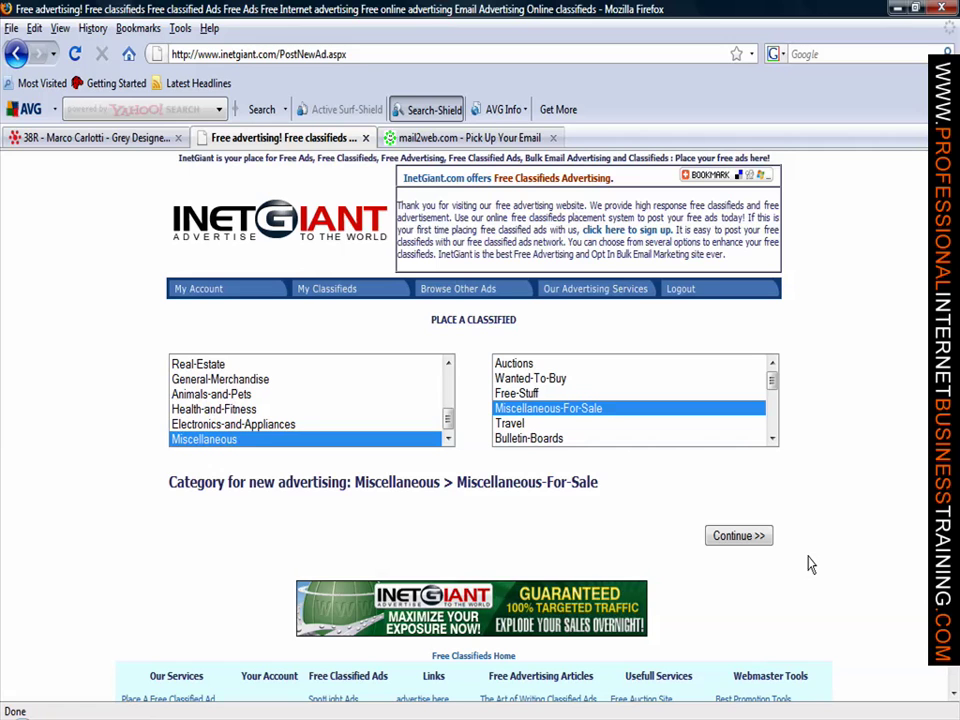
left_click(755, 540)
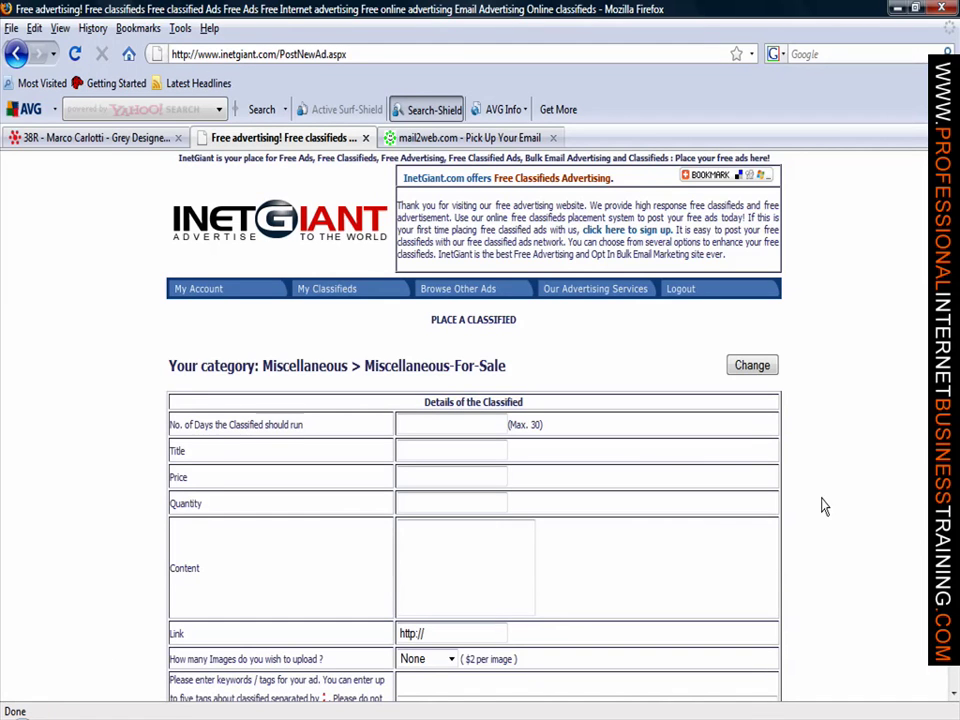
Step: Enter 30 as the number of days the classified should run
left_click(477, 425)
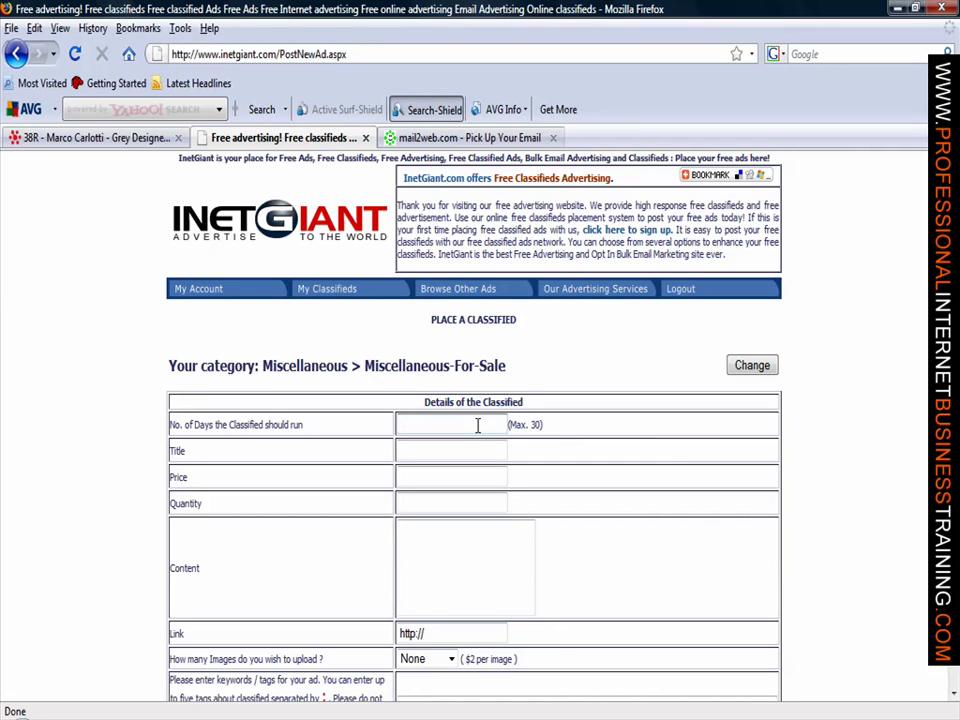
type("30")
left_click(480, 455)
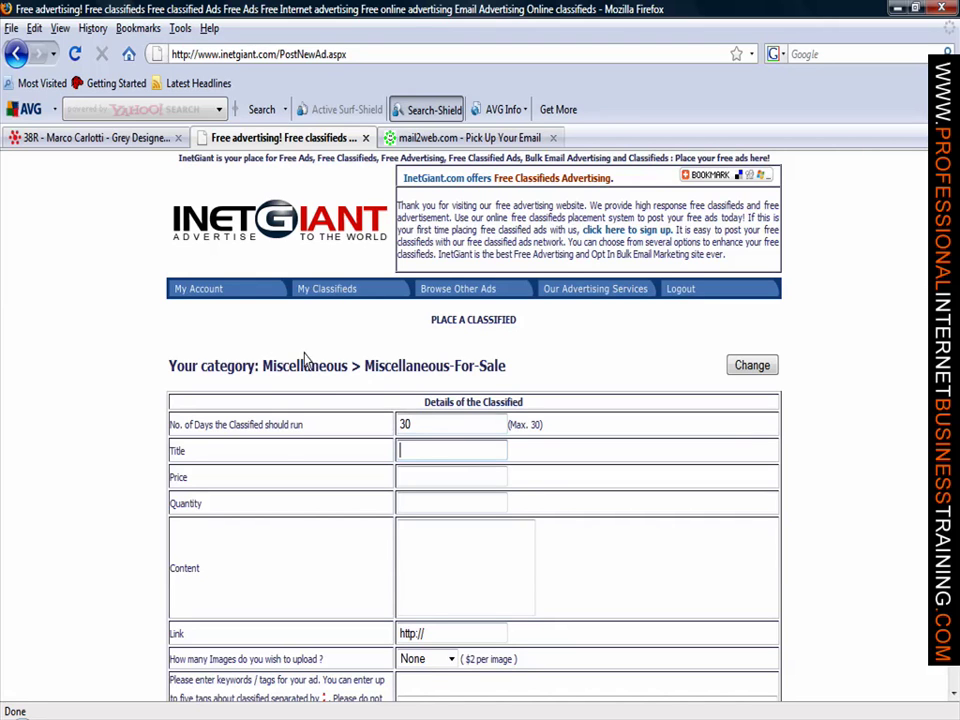
Step: Copy the '38R - Marco Carlotti - Grey Designer Suit' title from the product page
left_click(97, 140)
scroll(528, 405, "up", 15)
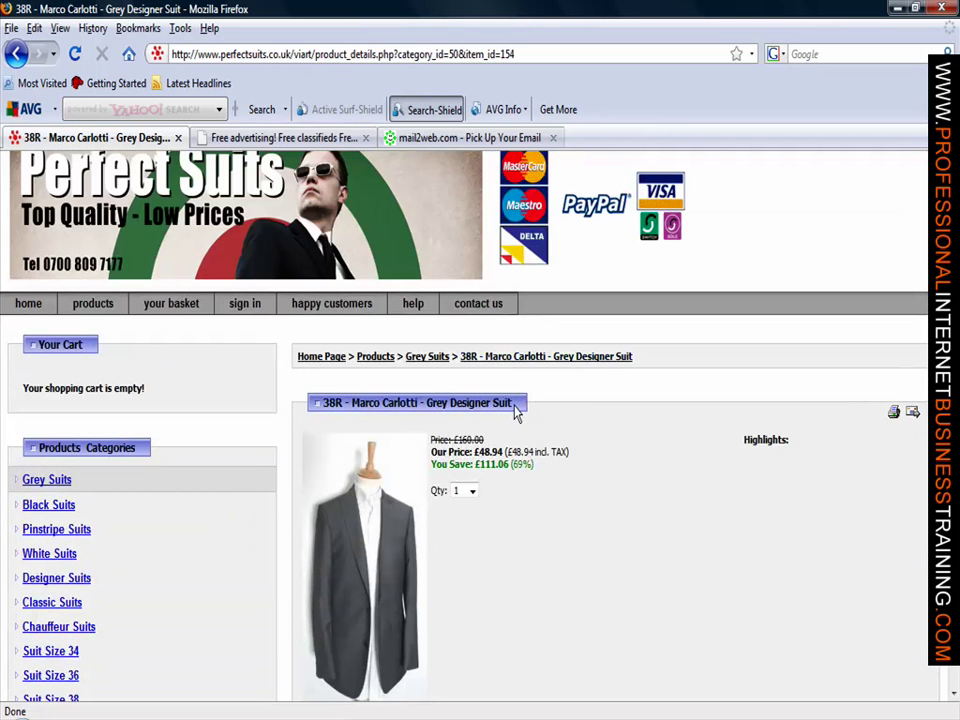
left_click_drag(516, 413, 324, 404)
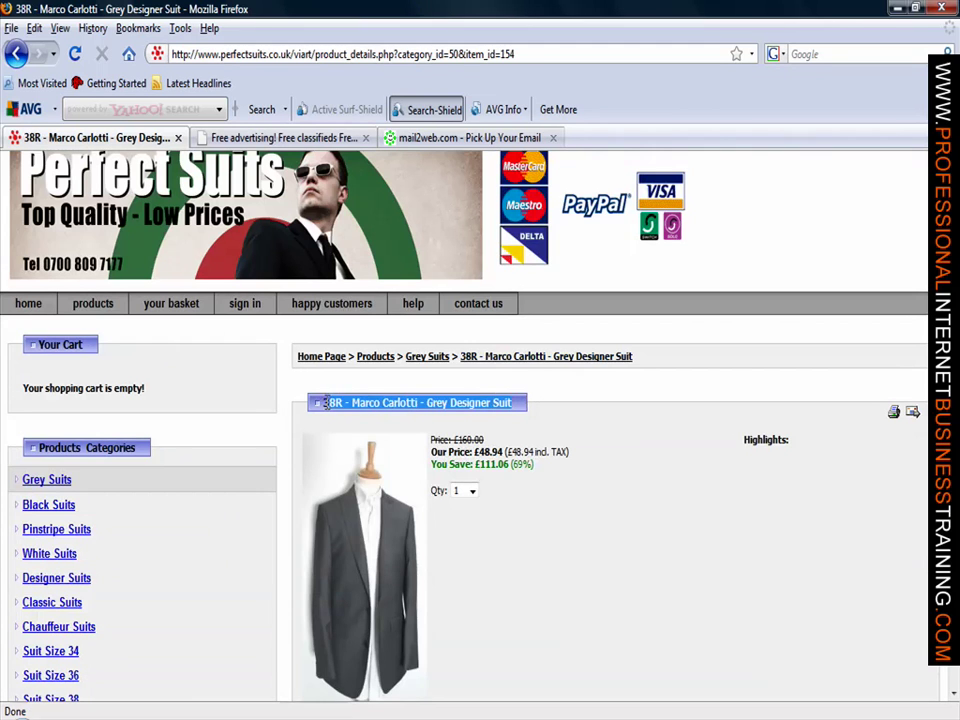
right_click(338, 404)
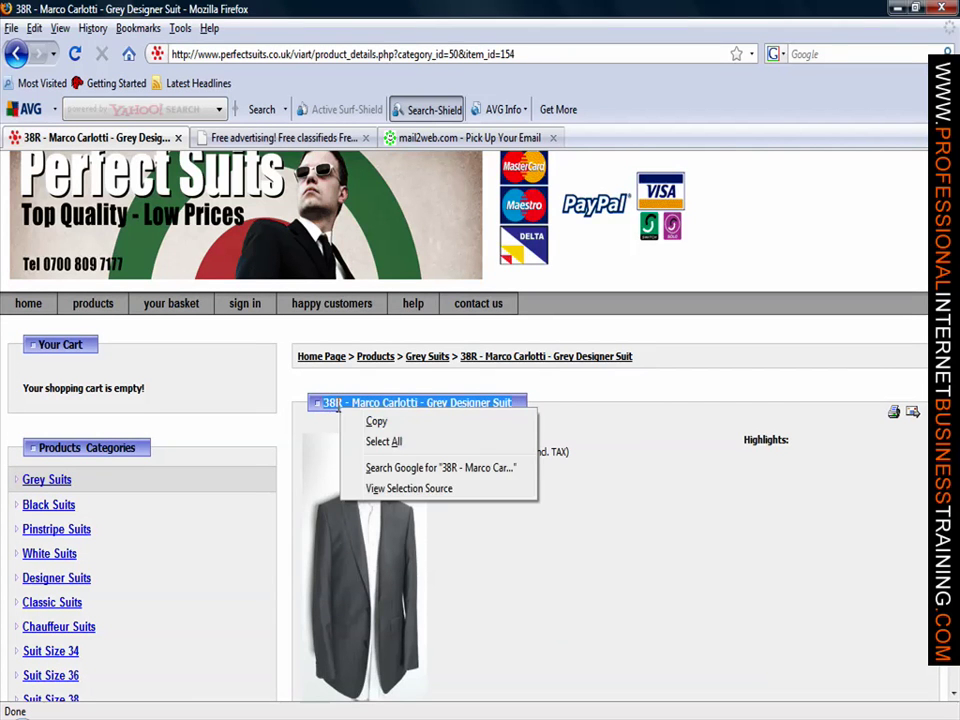
left_click(392, 423)
Step: Paste the copied suit title into the ad's Title and prefix it with 'Mens Suit'
left_click(283, 137)
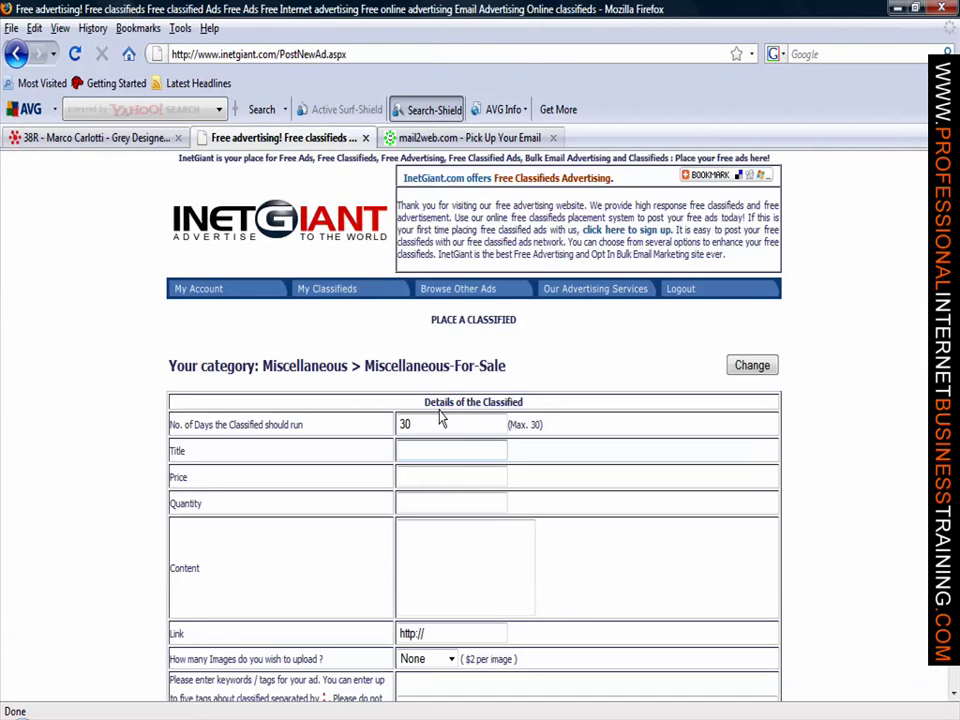
left_click(410, 452)
right_click(462, 451)
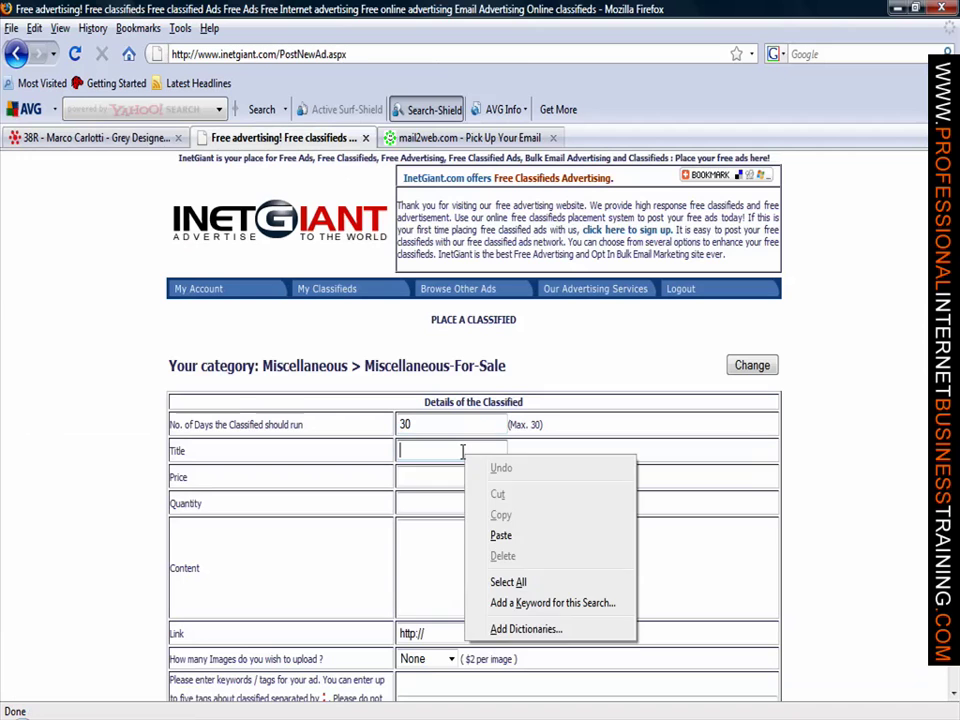
left_click(501, 536)
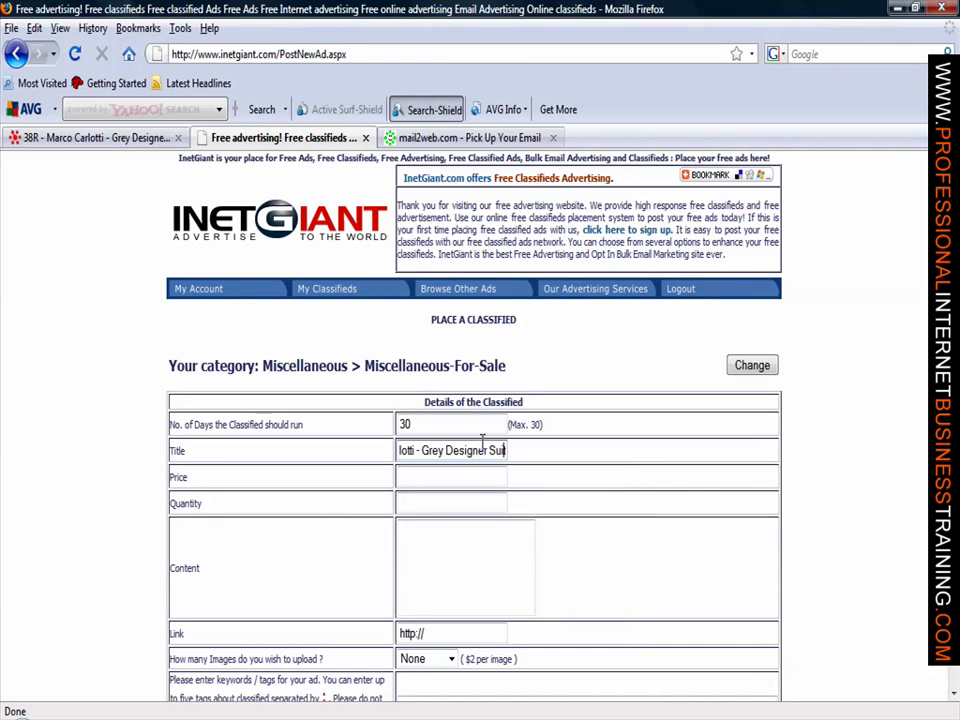
key("Left")
key("Left")
key("Left")
key("Left")
key("Left")
key("Left")
key("Left")
key("Left")
key("Left")
key("Left")
key("Left")
key("Left")
key("Left")
key("Left")
key("Left")
key("Left")
key("Left")
key("Left")
key("Left")
key("Left")
type("Mens Sui")
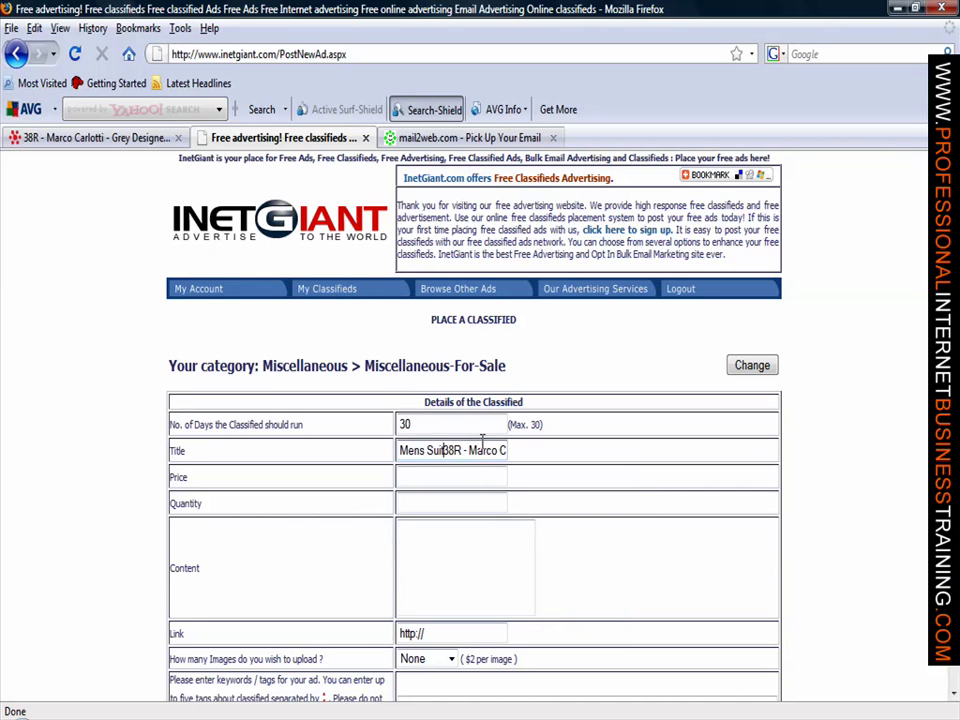
type("t")
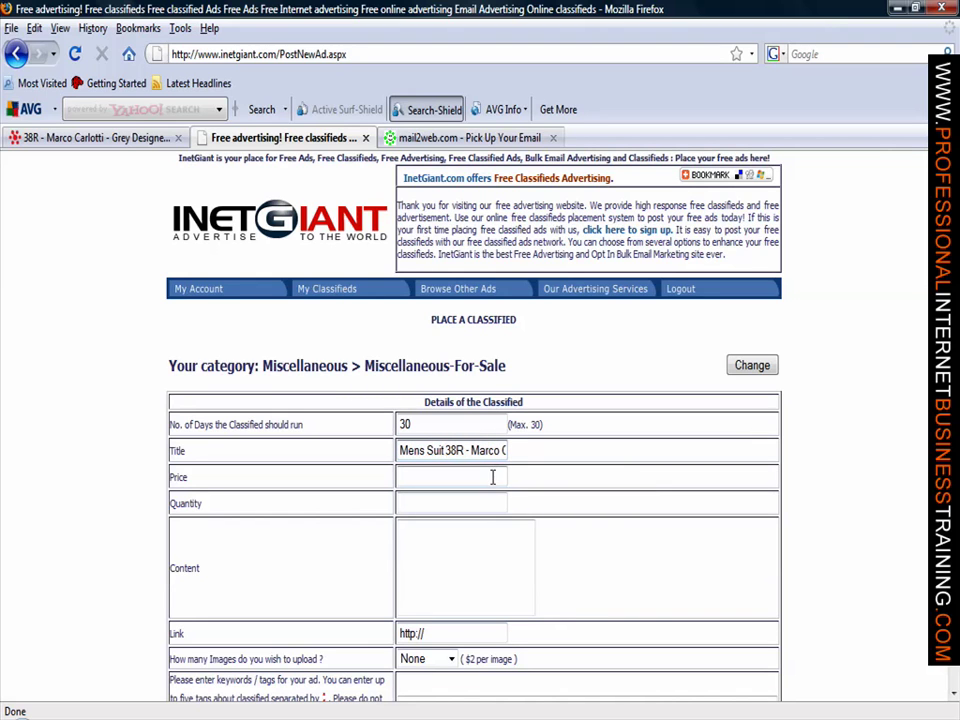
Step: Enter price 48.94 and quantity 1 for the ad
left_click(491, 477)
type("4")
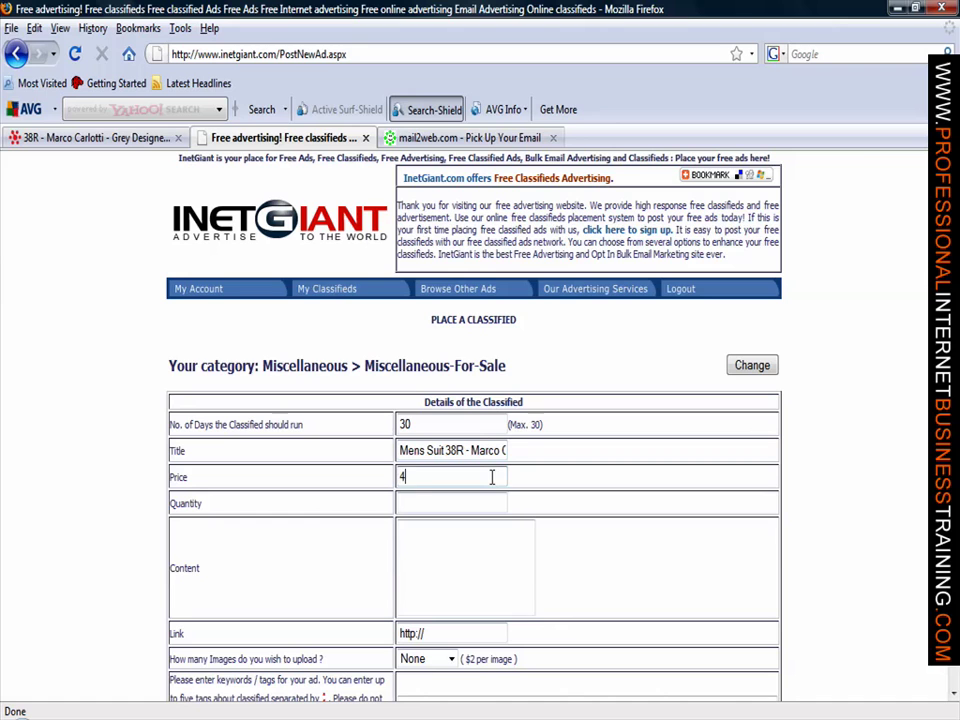
type("8.94")
left_click(475, 497)
type("1")
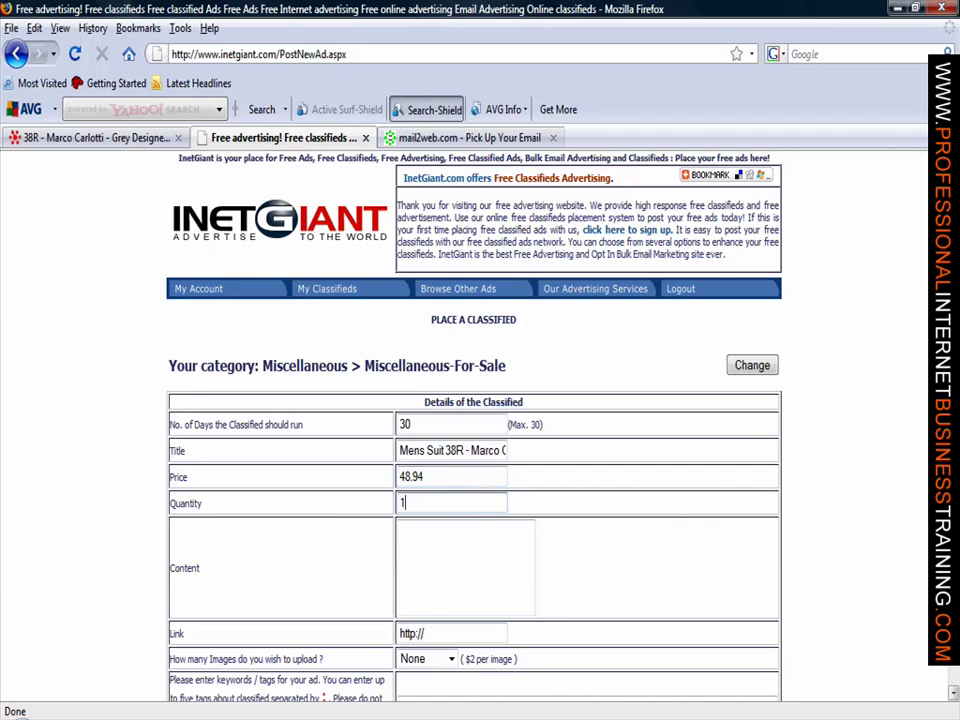
scroll(546, 523, "down", 1)
scroll(500, 400, "down", 4)
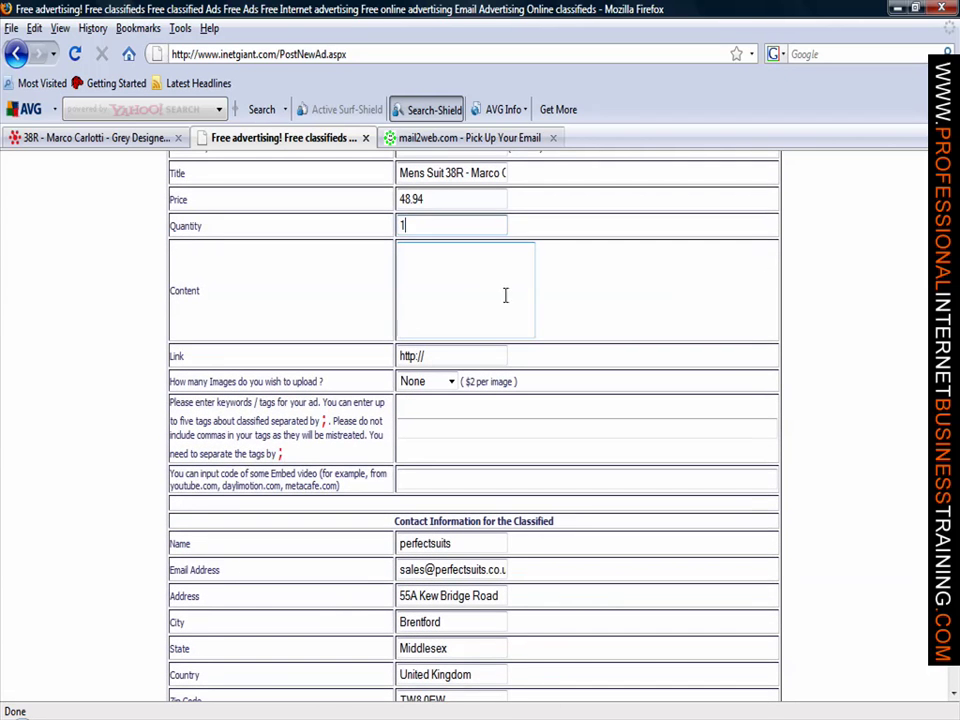
left_click(495, 290)
Step: Copy the suit's full description, from its heading through the Top Quality paragraph
left_click(150, 138)
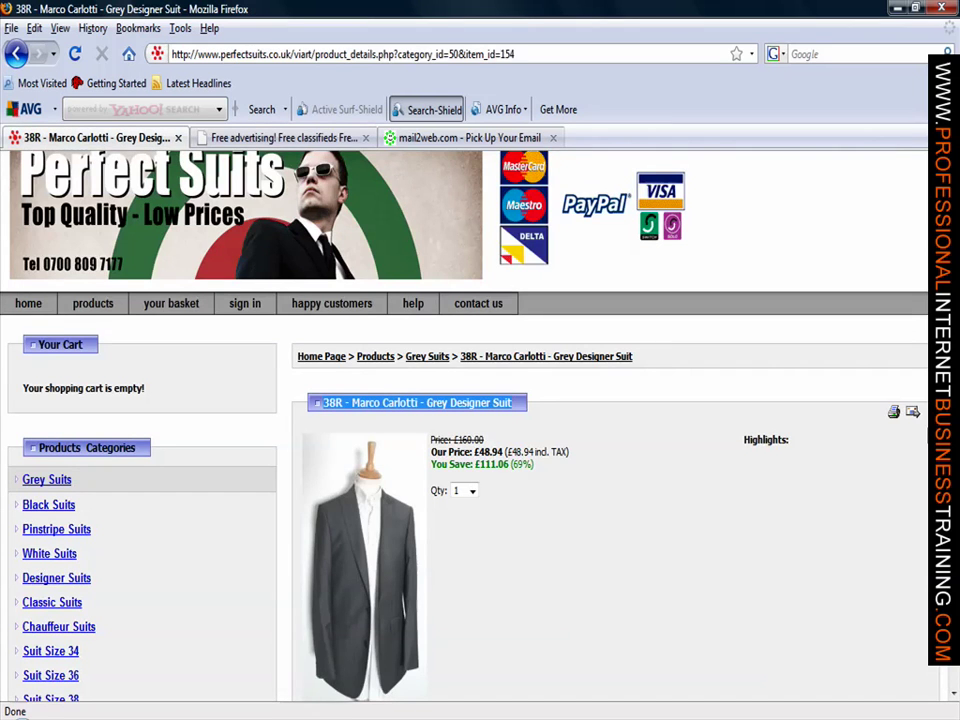
scroll(480, 420, "down", 10)
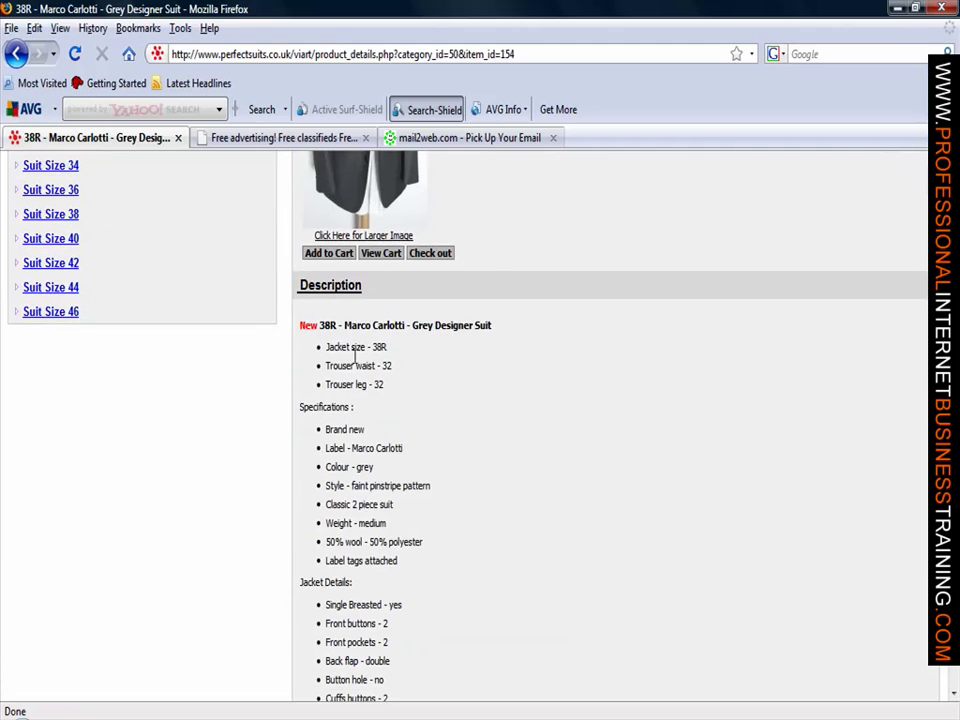
left_click_drag(301, 324, 767, 472)
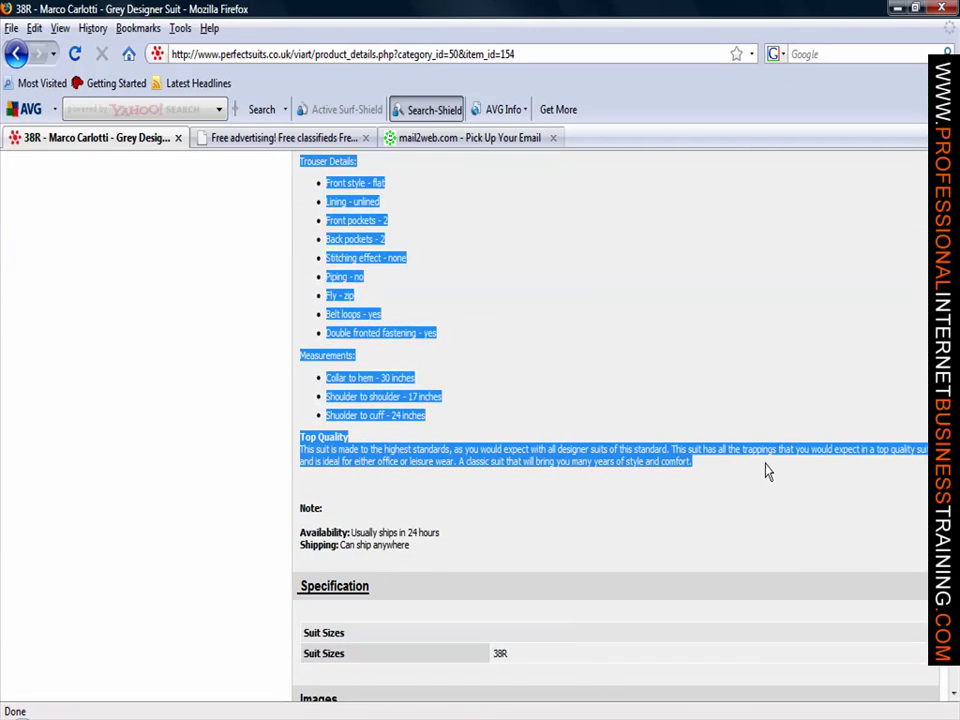
right_click(600, 462)
left_click(638, 470)
left_click(275, 138)
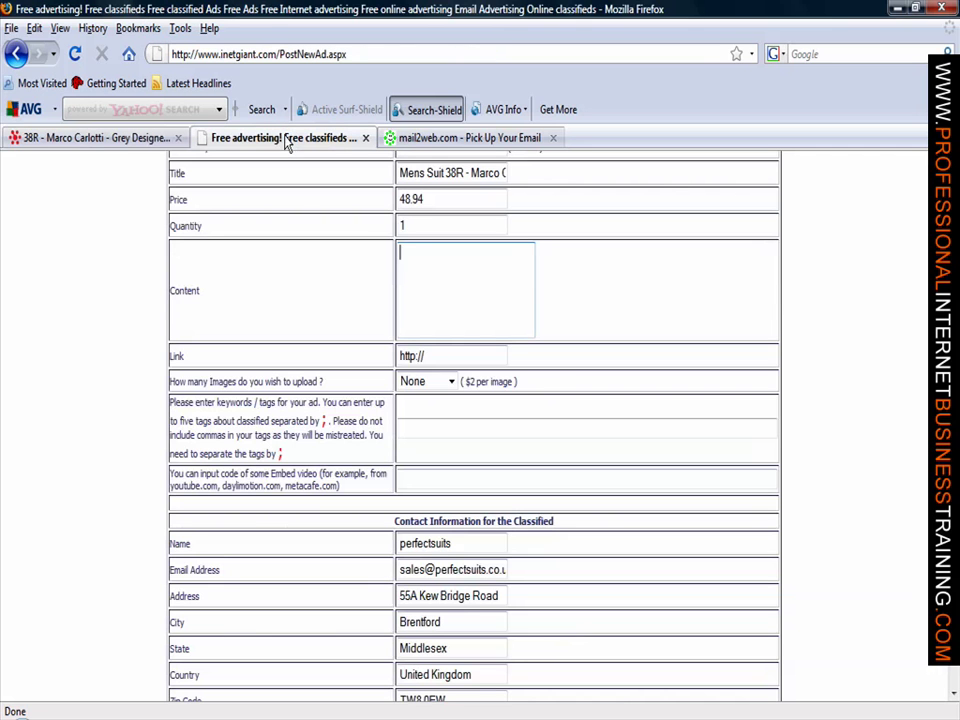
Step: Paste the copied suit description into the ad's Content box
right_click(427, 258)
left_click(465, 340)
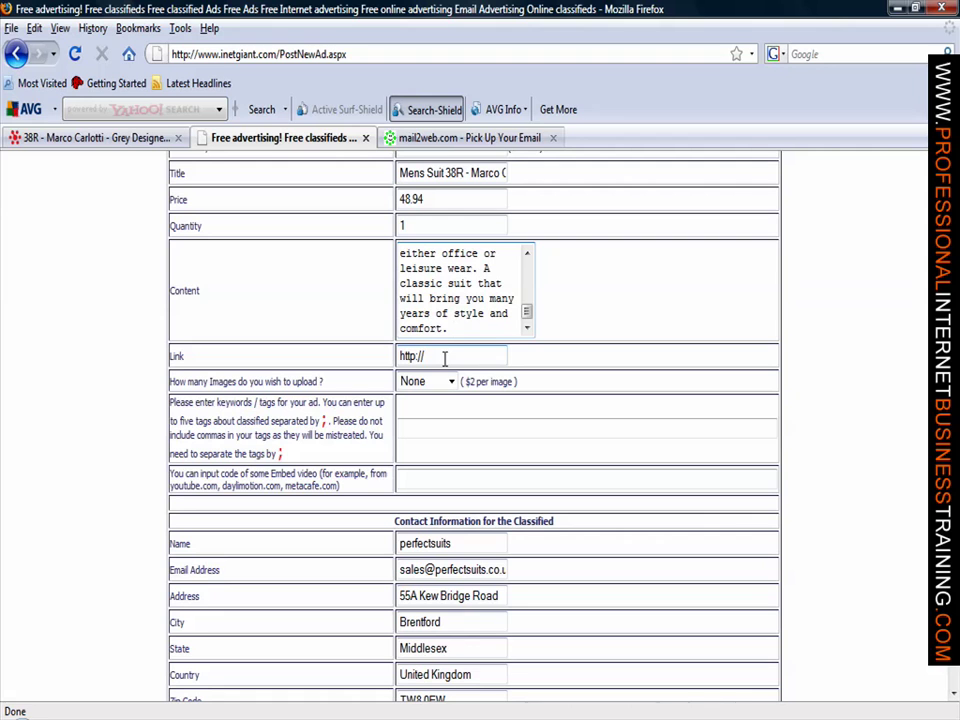
left_click(168, 140)
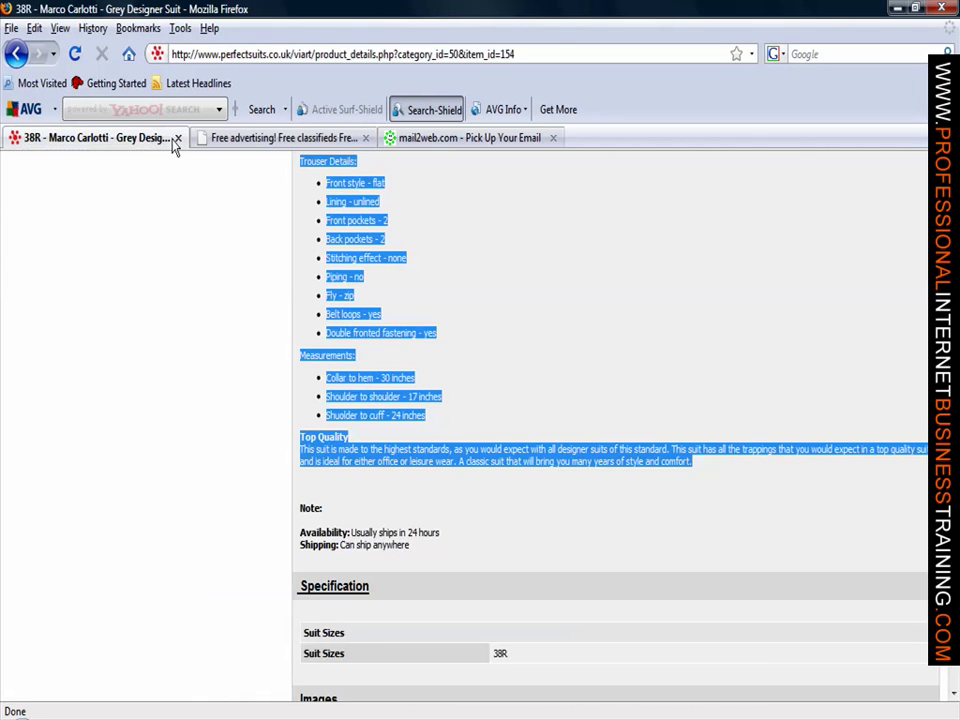
left_click(545, 53)
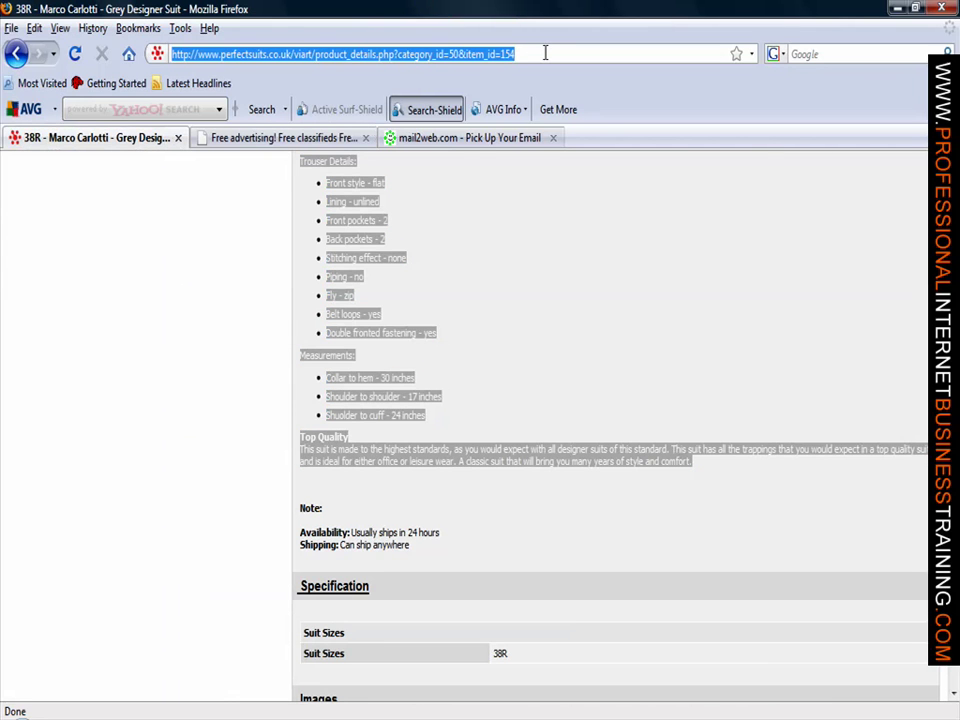
left_click(545, 53)
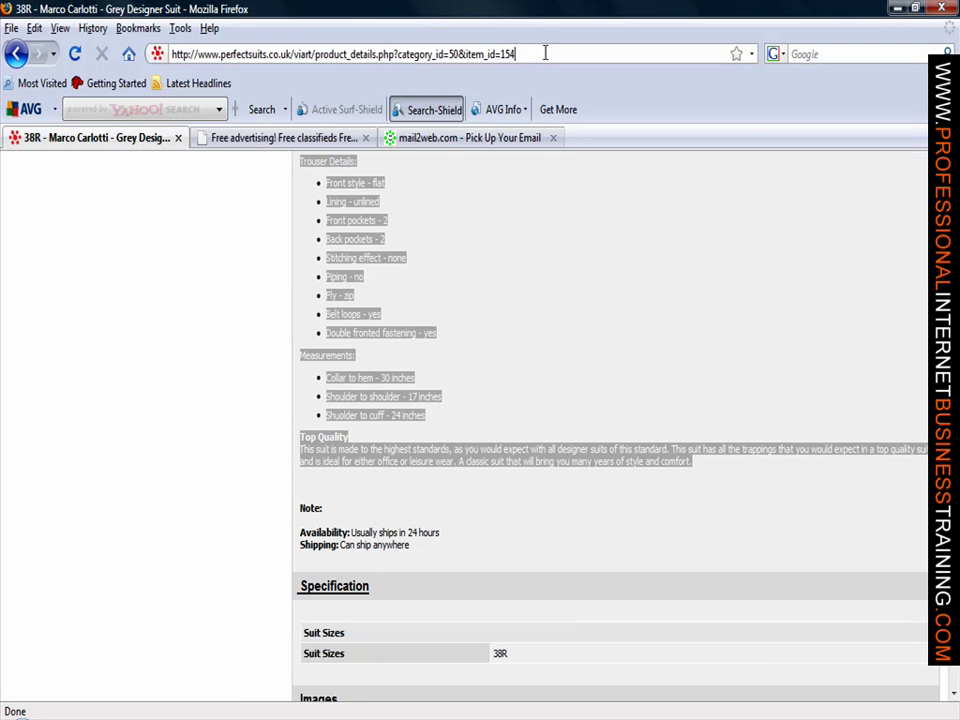
key("ctrl+Left")
key("ctrl+Left")
key("ctrl+Left")
key("ctrl+Left")
key("ctrl+Left")
key("ctrl+Left")
key("ctrl+Left")
key("ctrl+Left")
key("ctrl+Left")
key("ctrl+Left")
key("ctrl+shift+Left")
key("ctrl+shift+Left")
key("ctrl+shift+Left")
key("ctrl+shift+Left")
key("ctrl+shift+Left")
key("ctrl+c")
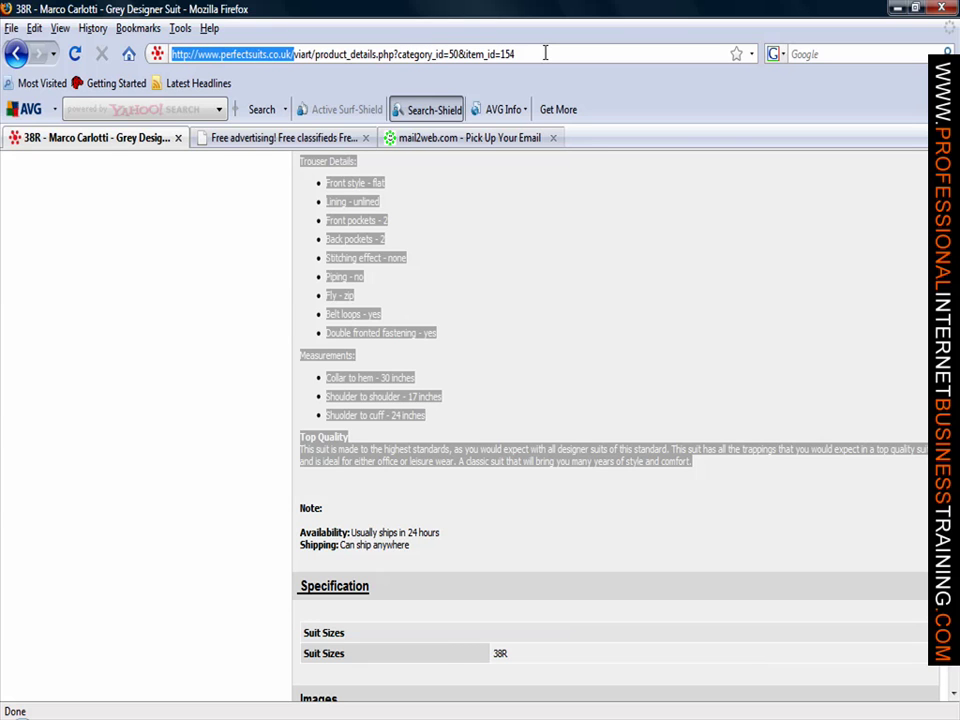
left_click(343, 140)
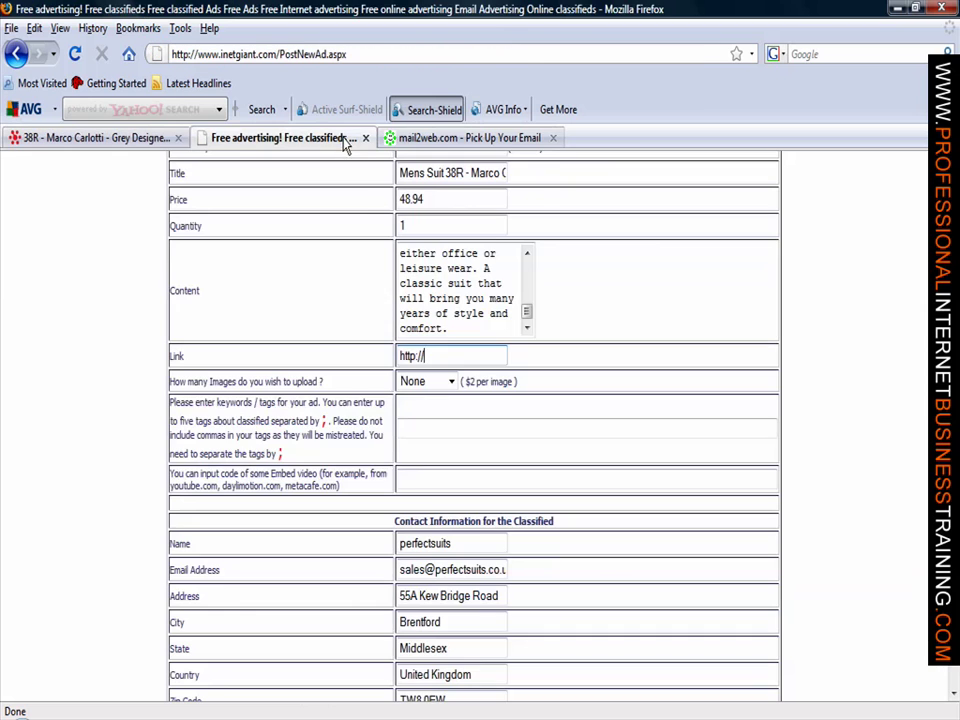
key("ctrl+a")
key("ctrl+v")
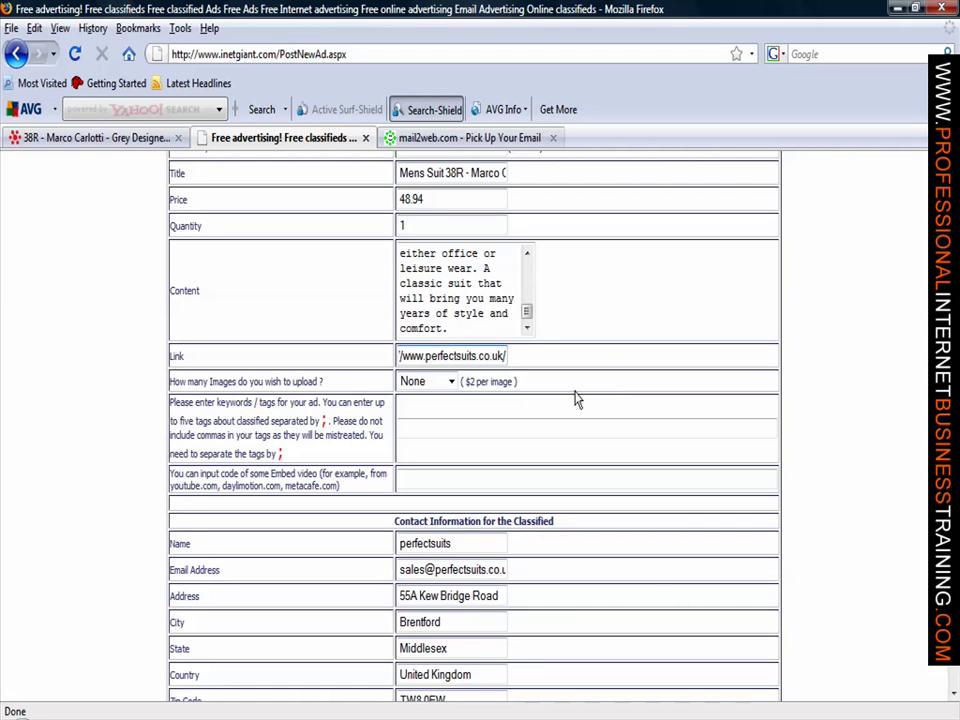
Step: Keep the image count at None and enter tags 'suits; mens suits; wedding suits;'
left_click(452, 383)
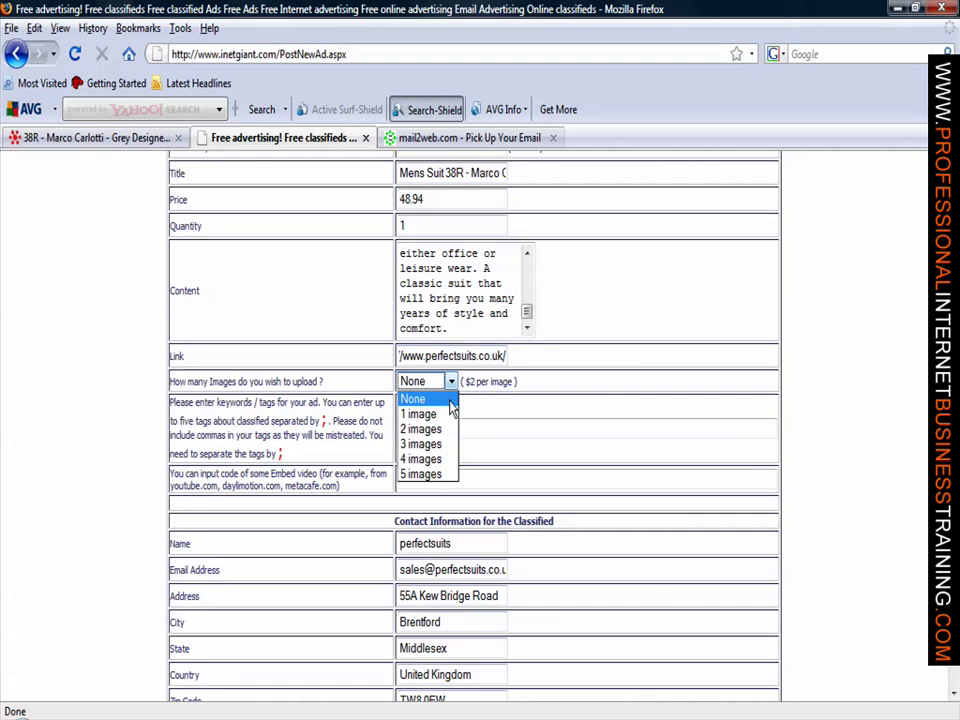
left_click(450, 402)
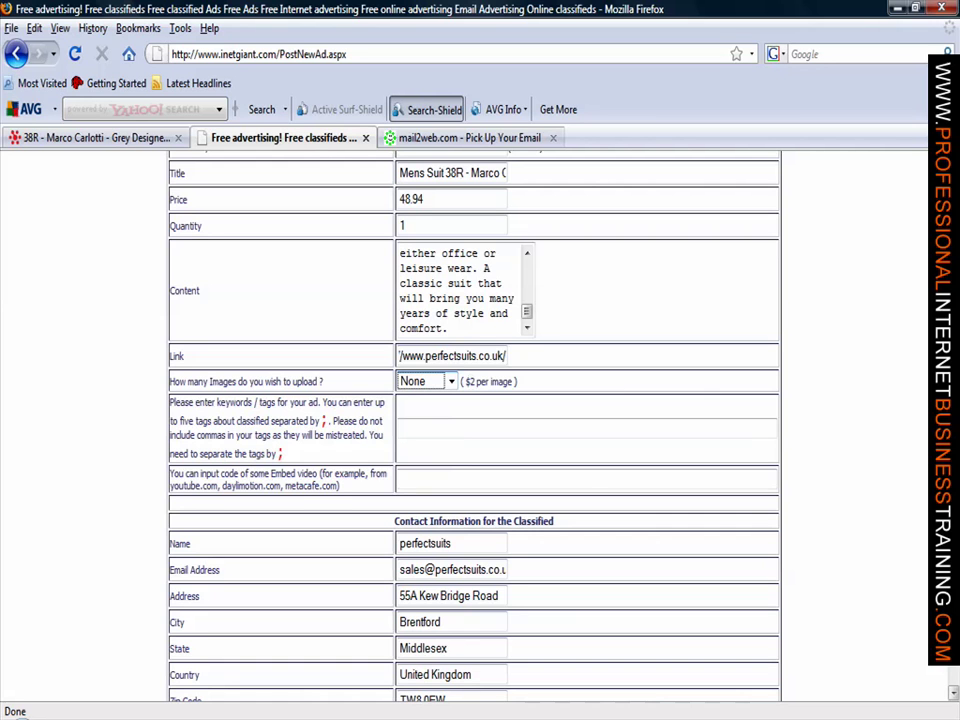
scroll(474, 420, "down", 2)
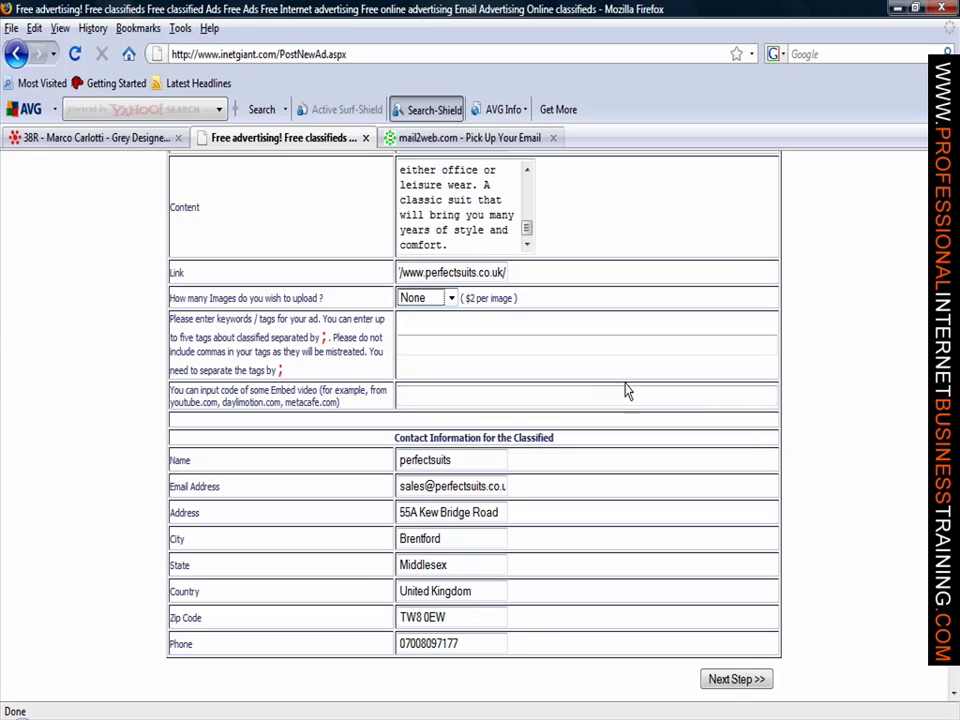
left_click(581, 347)
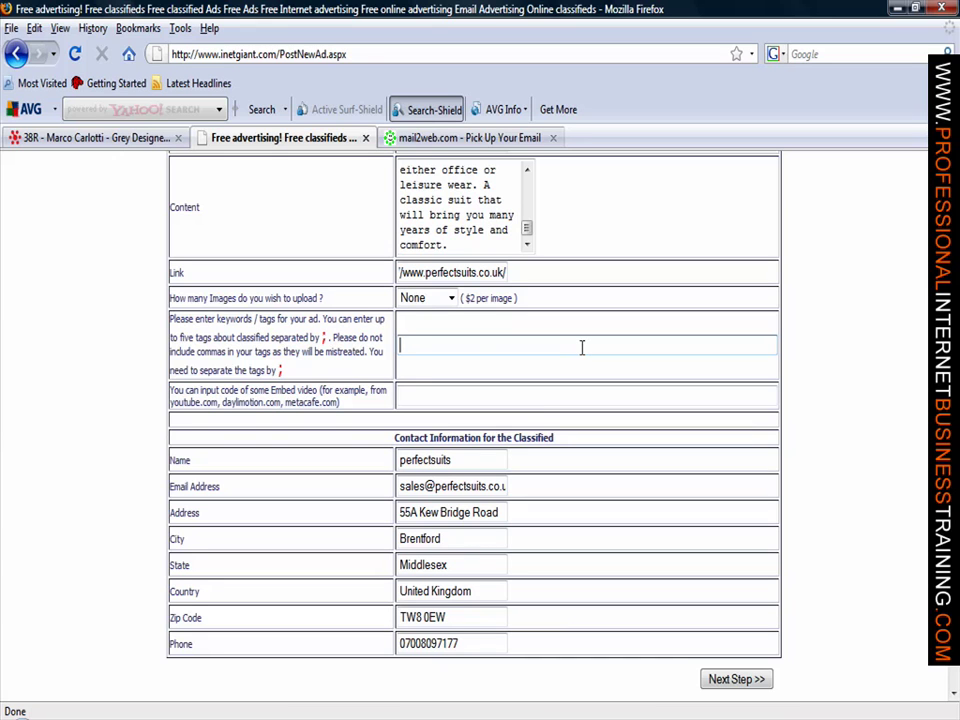
type("suits; mens suits; w")
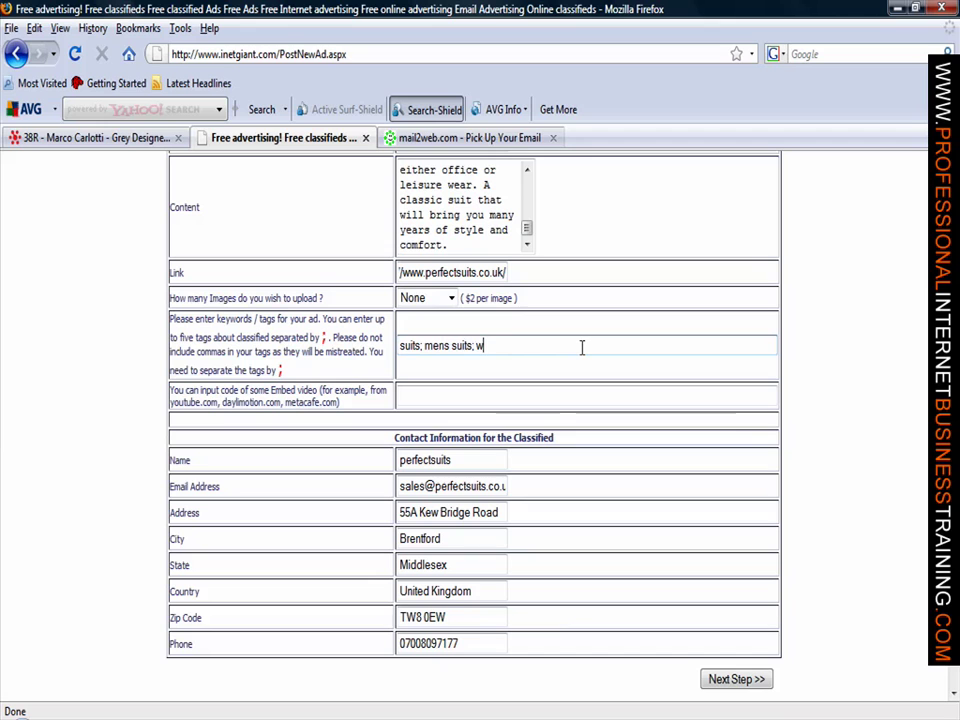
type("edding suits")
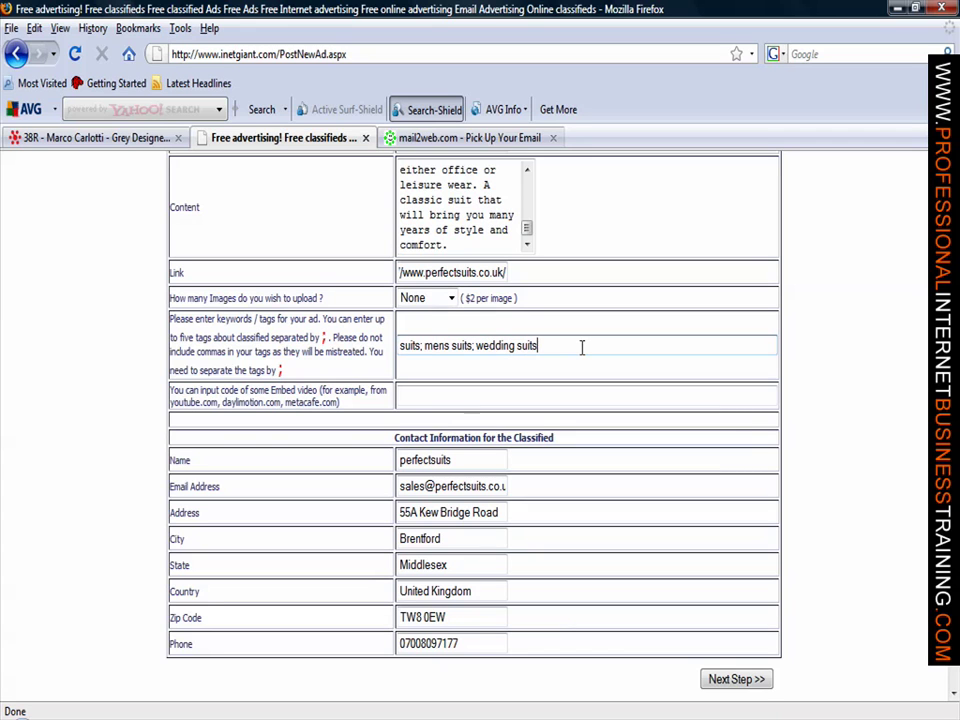
type(";")
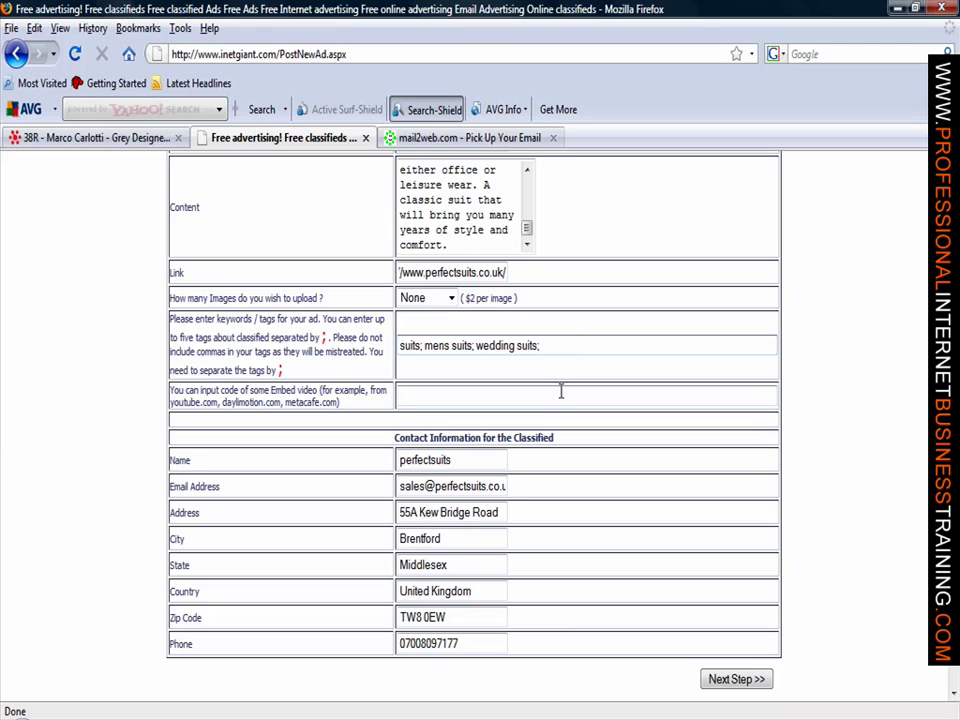
left_click(561, 391)
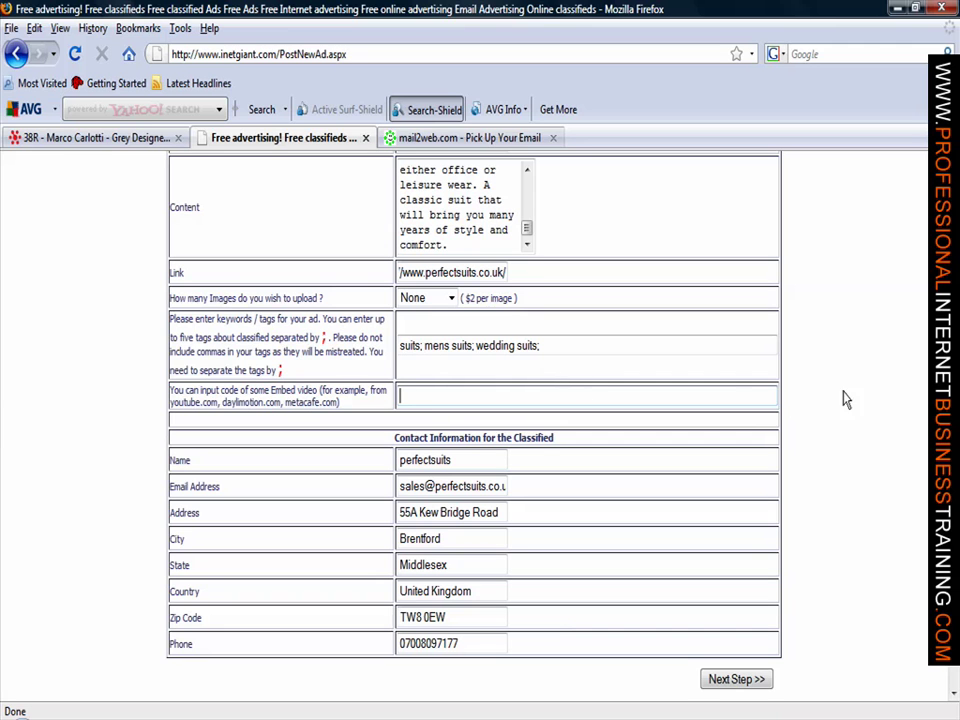
scroll(844, 399, "down", 4)
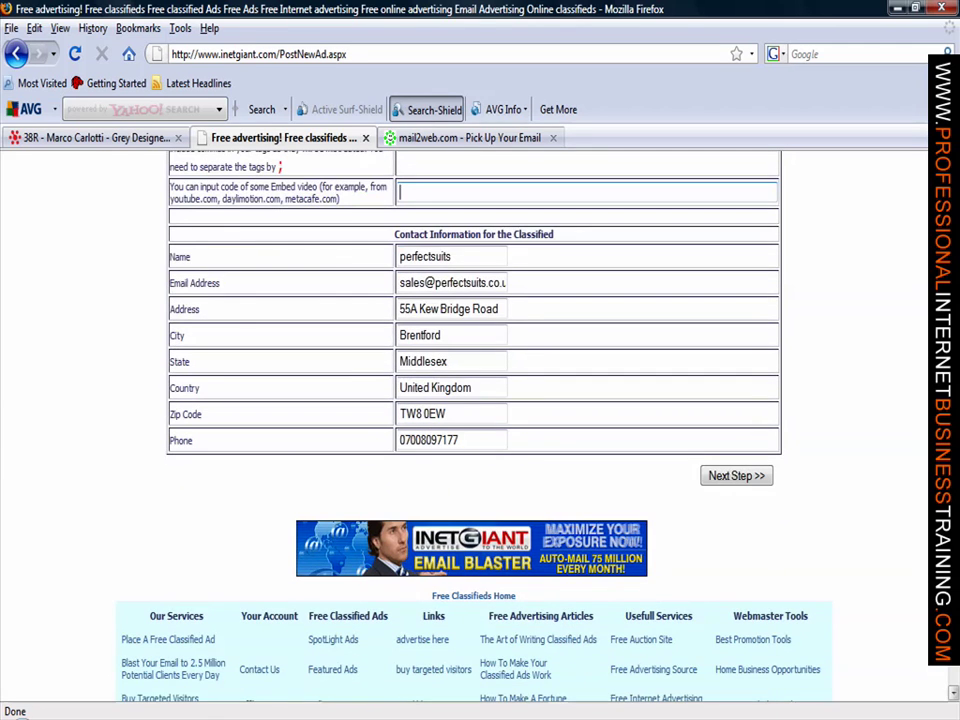
scroll(474, 420, "up", 7)
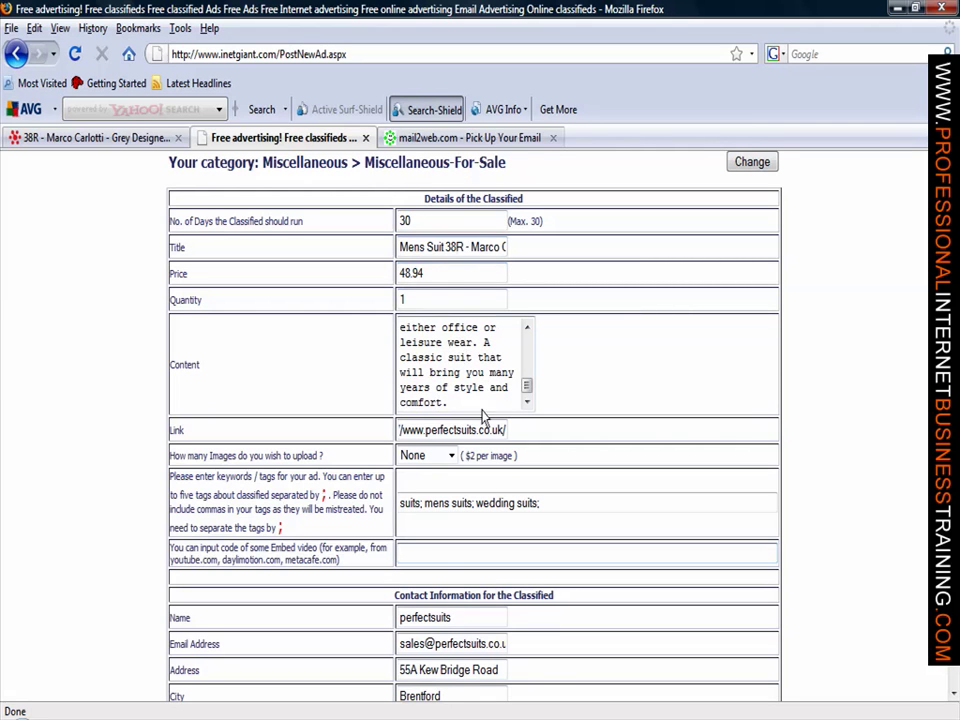
scroll(917, 369, "down", 2)
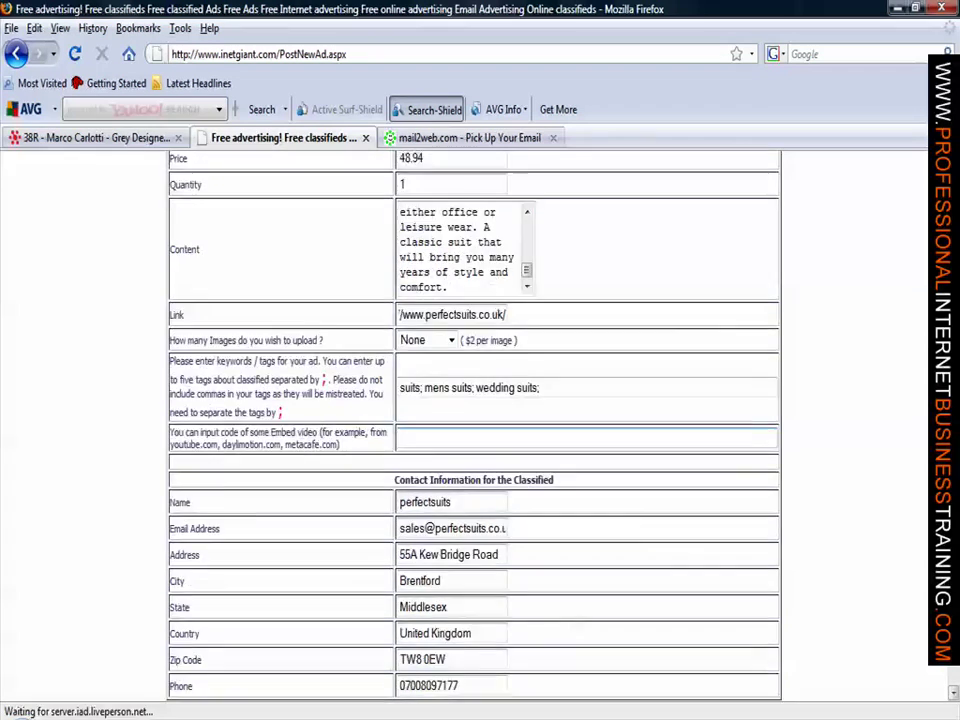
scroll(474, 420, "down", 2)
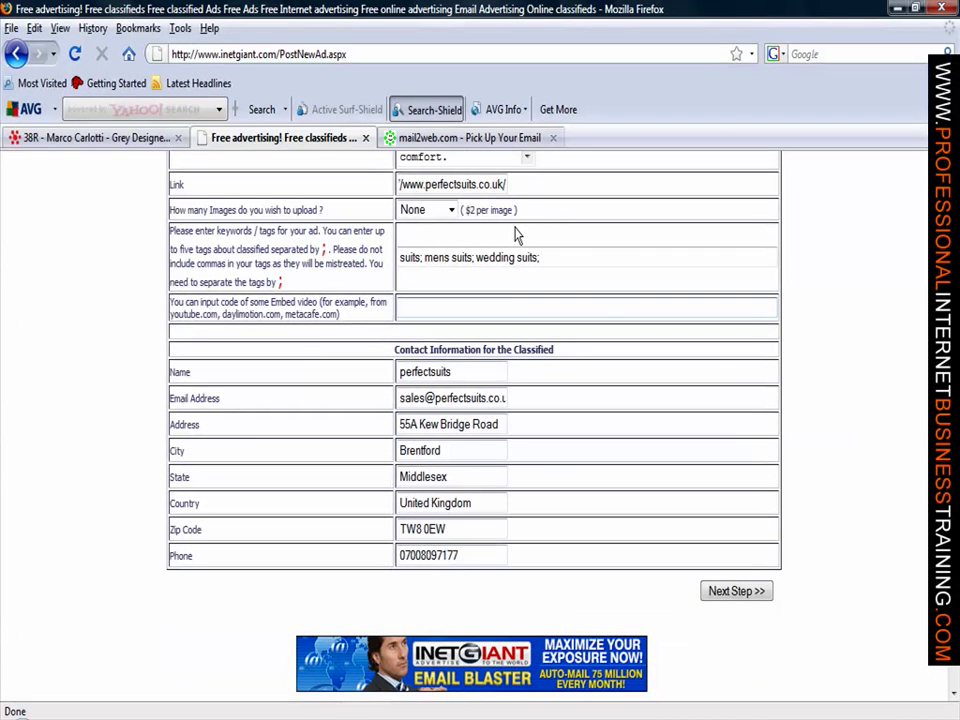
key("Tab")
Step: Submit the ad details and continue past the extra options page without ticking any upgrades
left_click(750, 594)
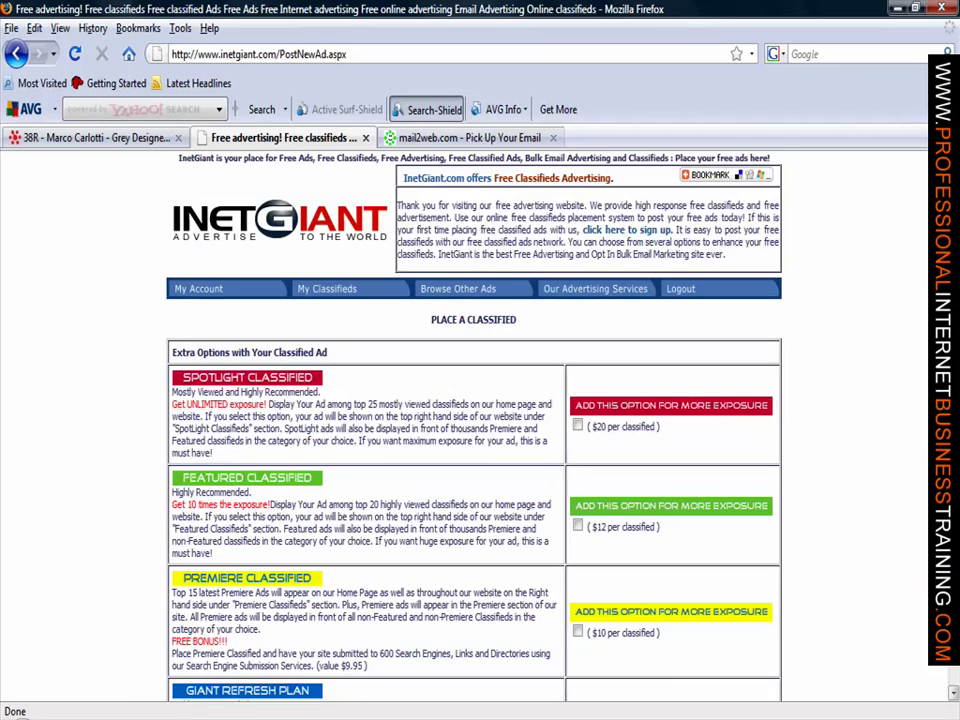
scroll(473, 420, "down", 7)
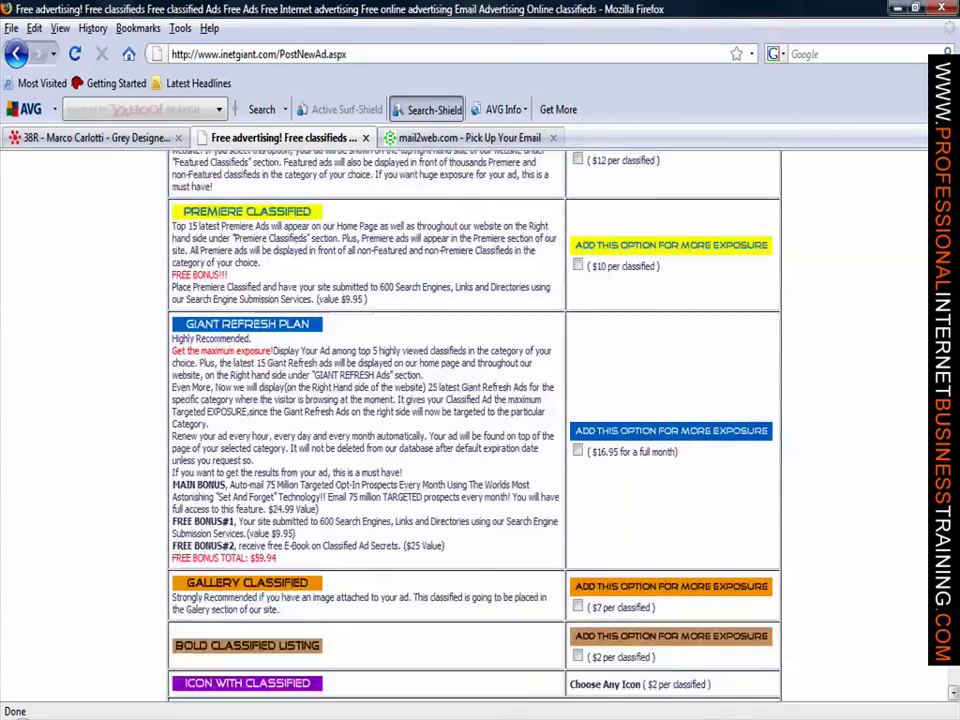
scroll(473, 420, "down", 4)
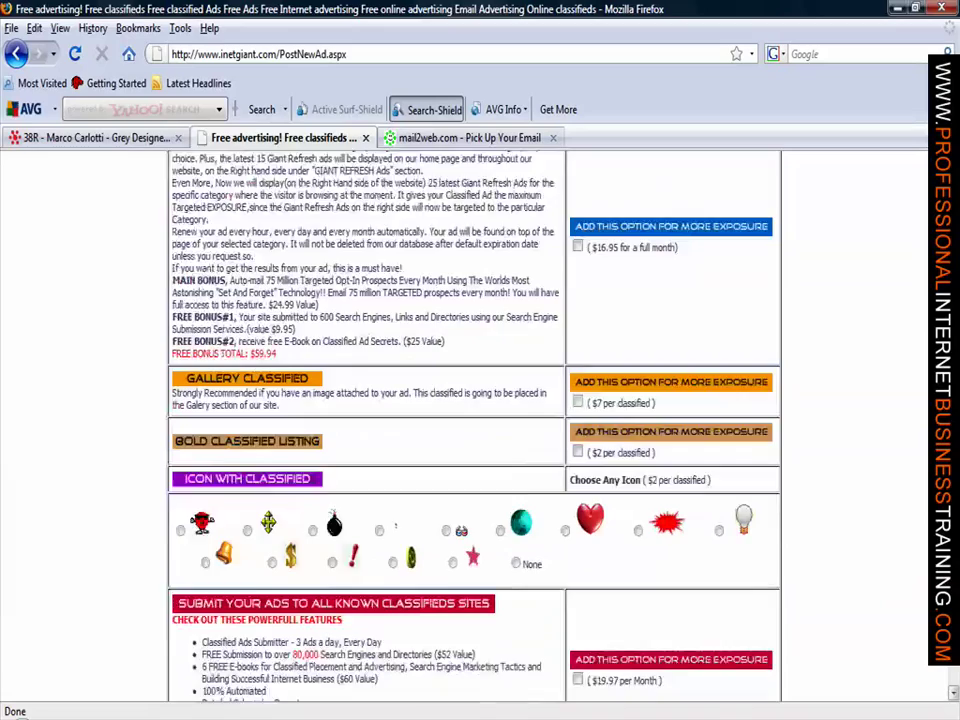
scroll(473, 420, "down", 2)
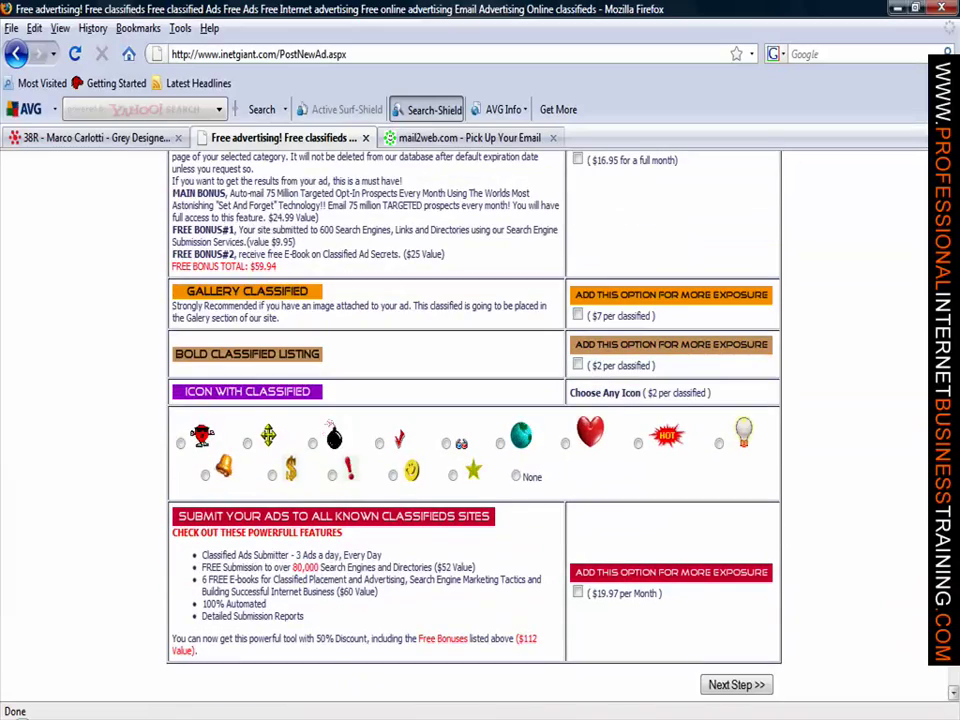
scroll(473, 420, "up", 10)
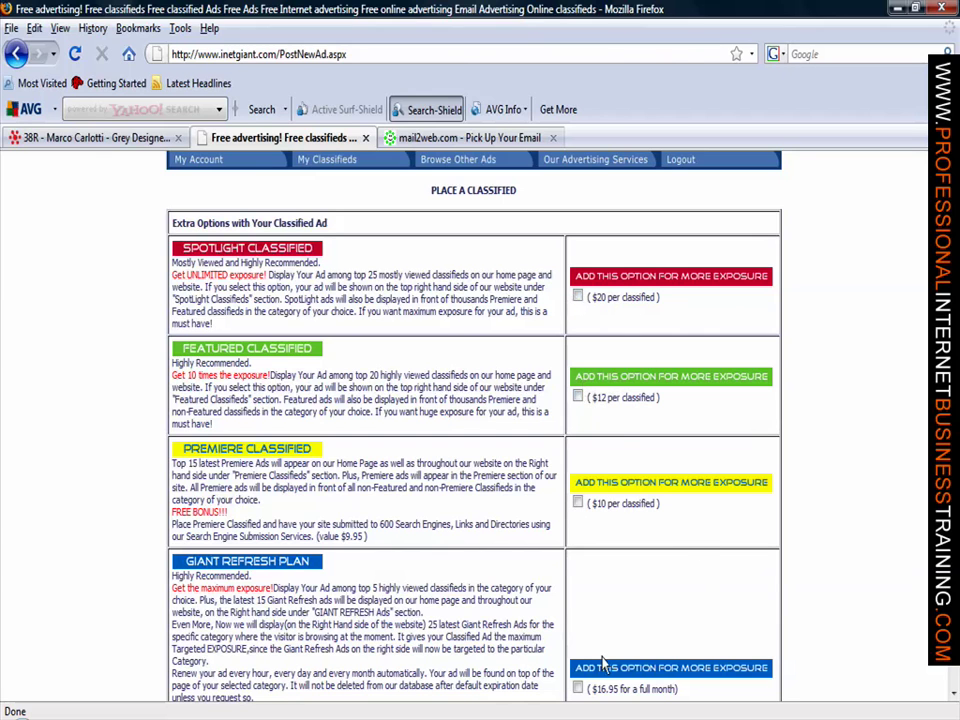
scroll(473, 420, "down", 10)
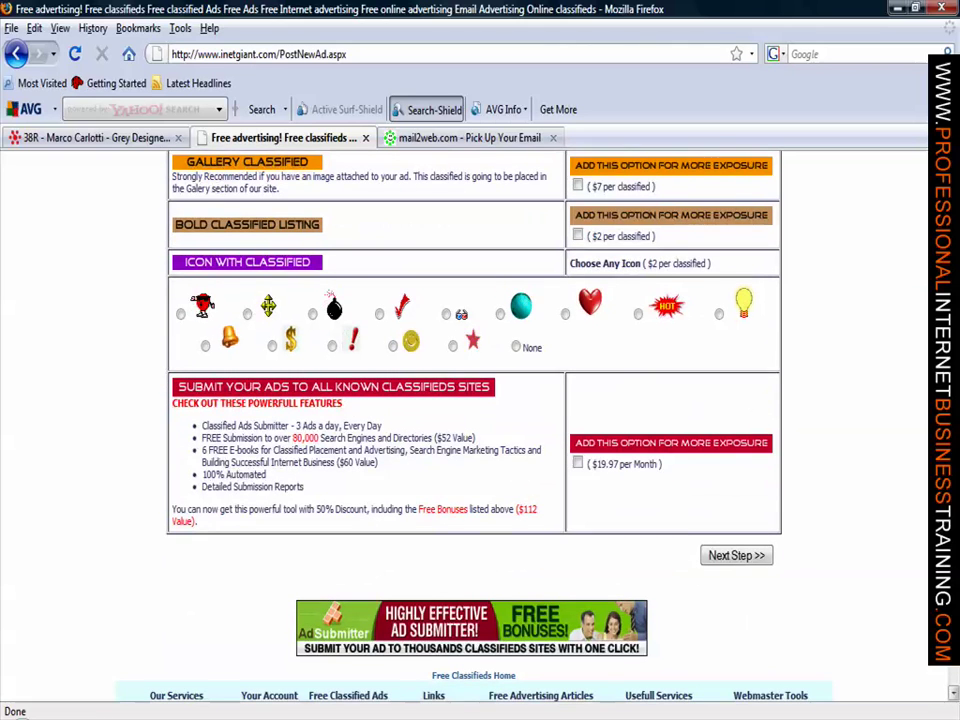
scroll(473, 420, "down", 1)
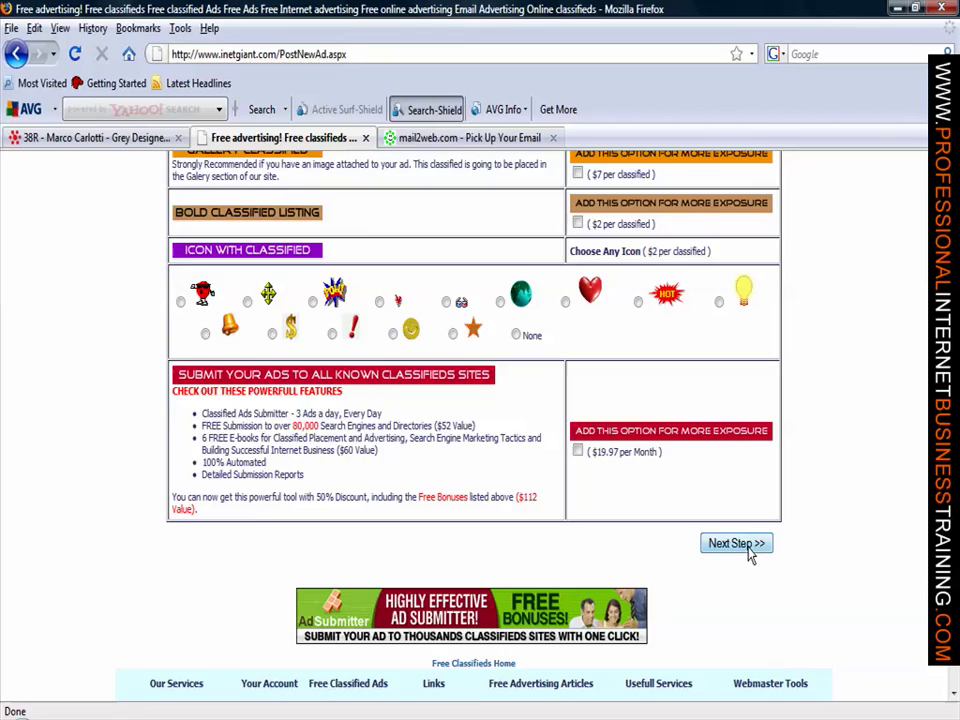
left_click(736, 544)
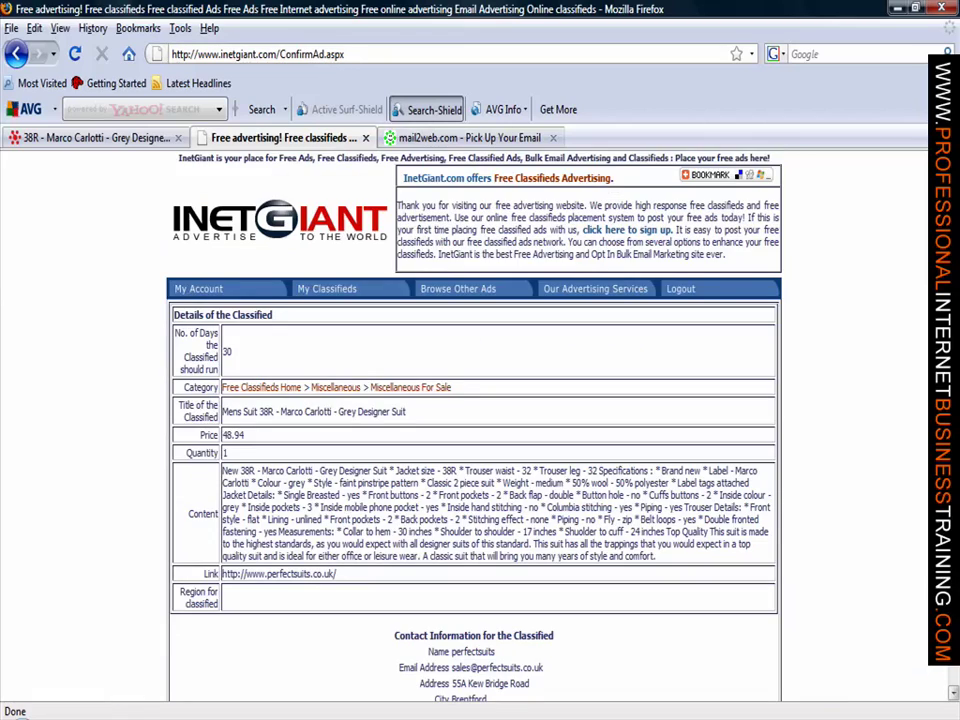
scroll(473, 430, "down", 7)
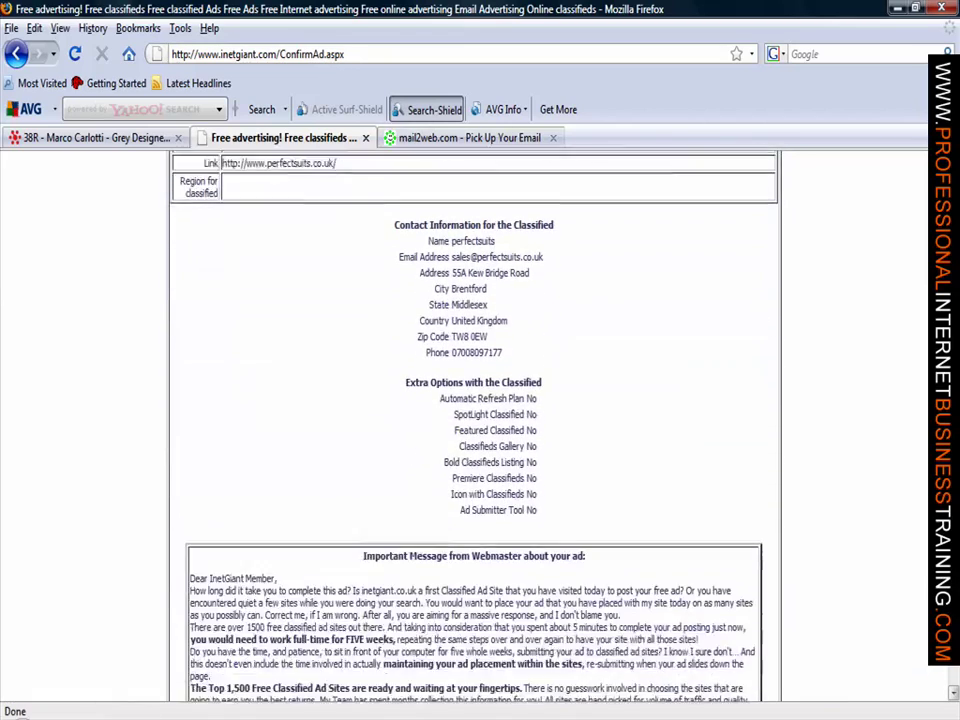
scroll(473, 430, "down", 5)
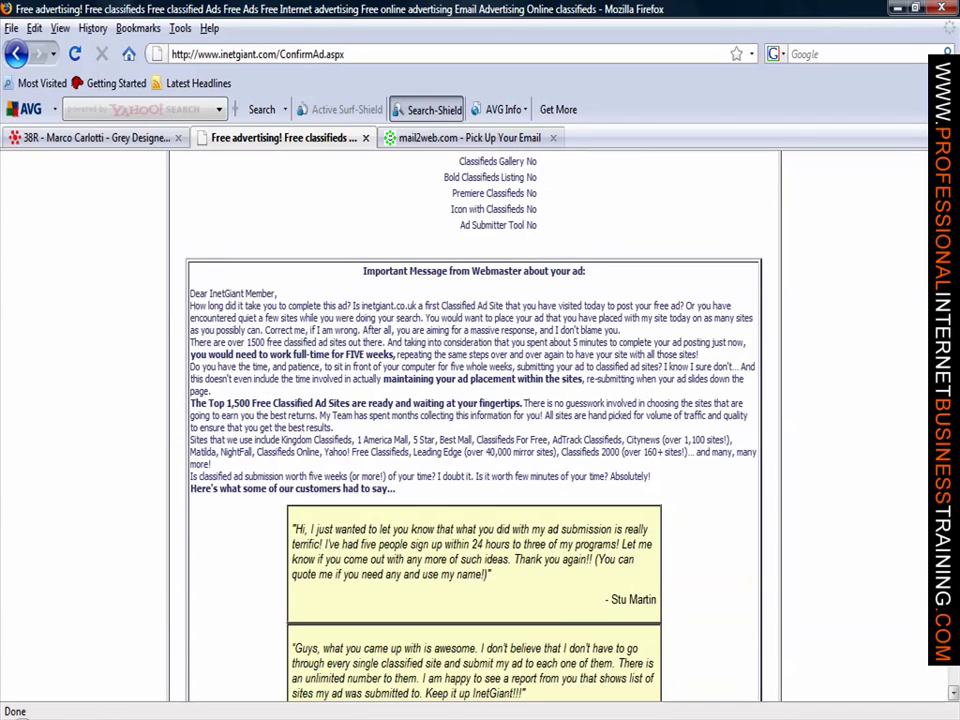
scroll(473, 430, "down", 5)
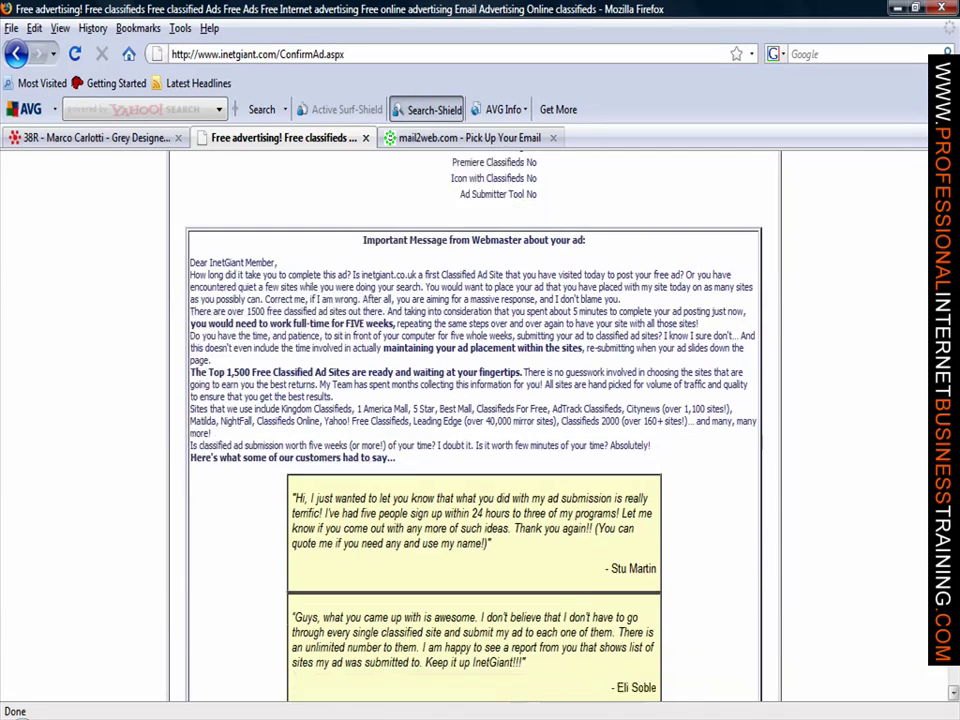
scroll(473, 430, "down", 7)
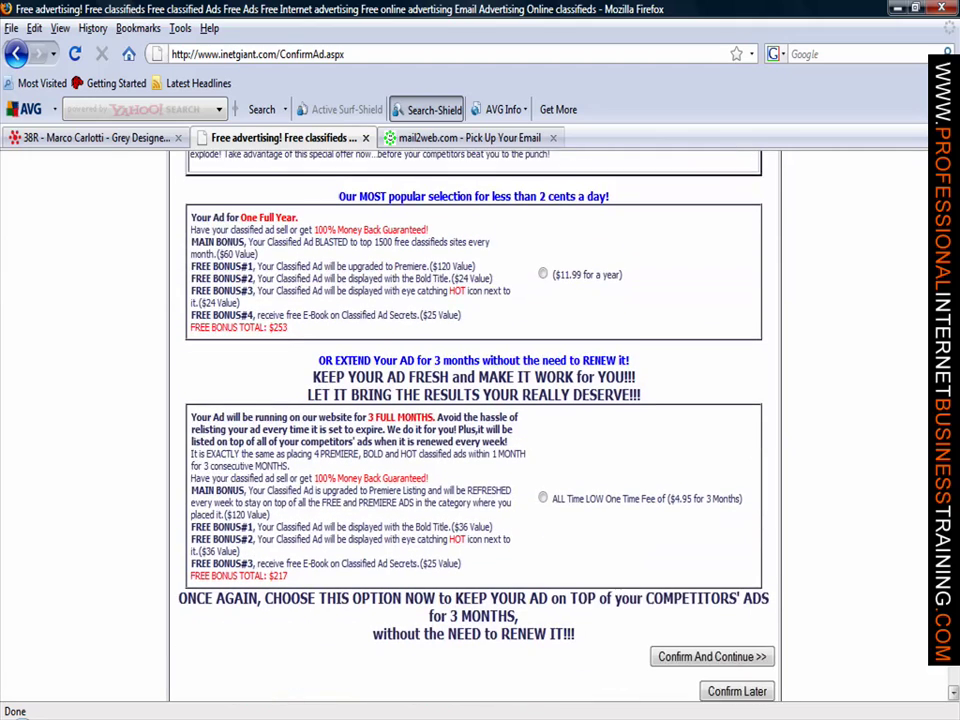
scroll(473, 430, "down", 1)
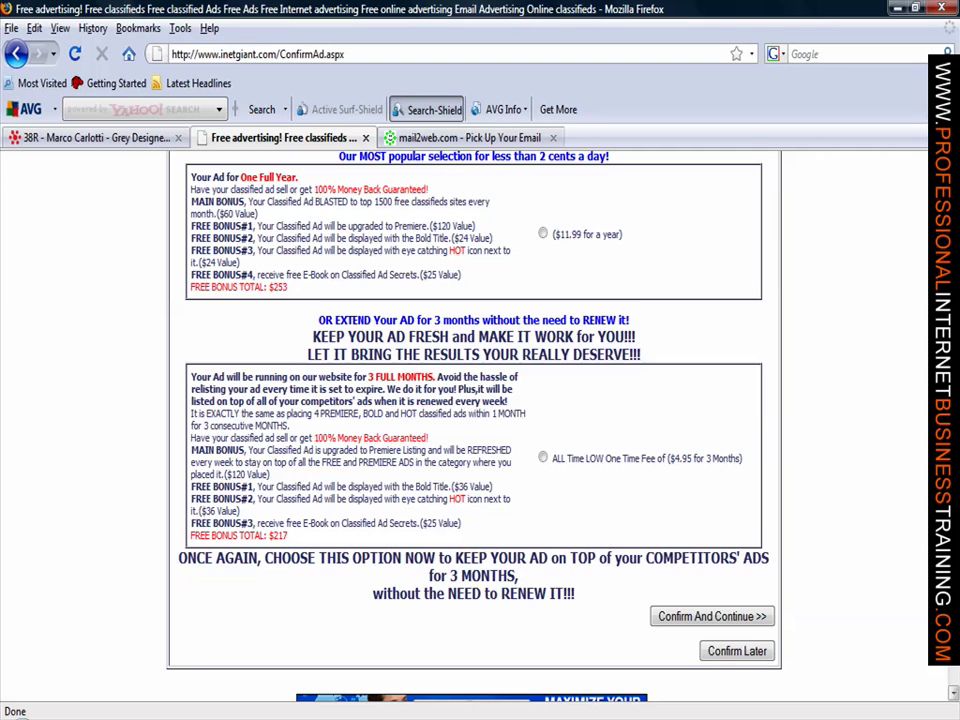
scroll(473, 430, "down", 2)
scroll(473, 430, "down", 3)
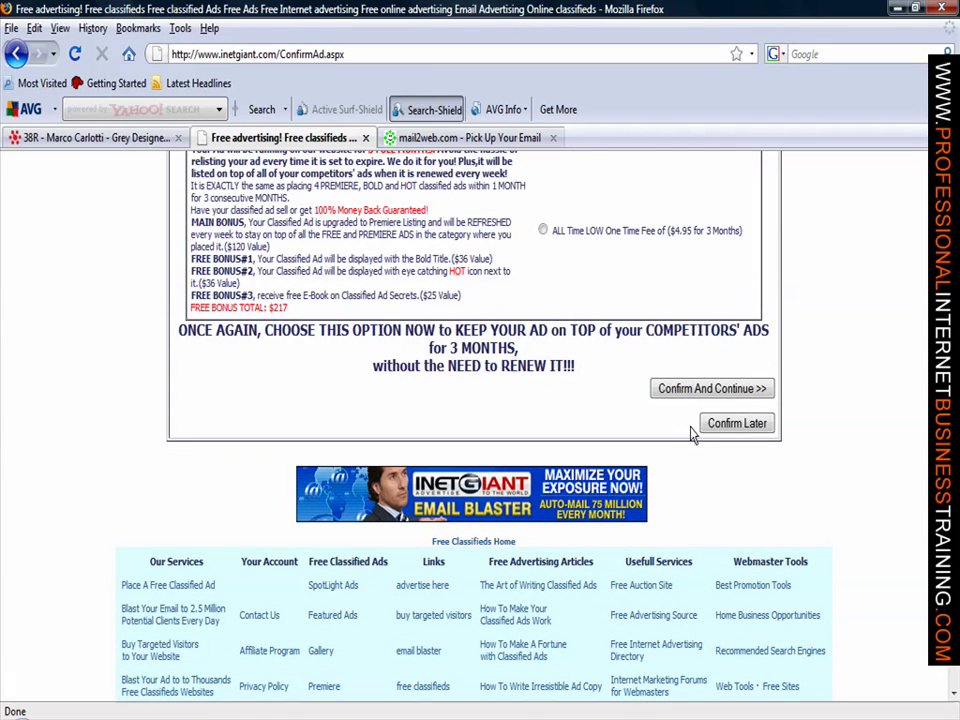
Step: Confirm the suit ad with no paid extension to post it for free
left_click(731, 392)
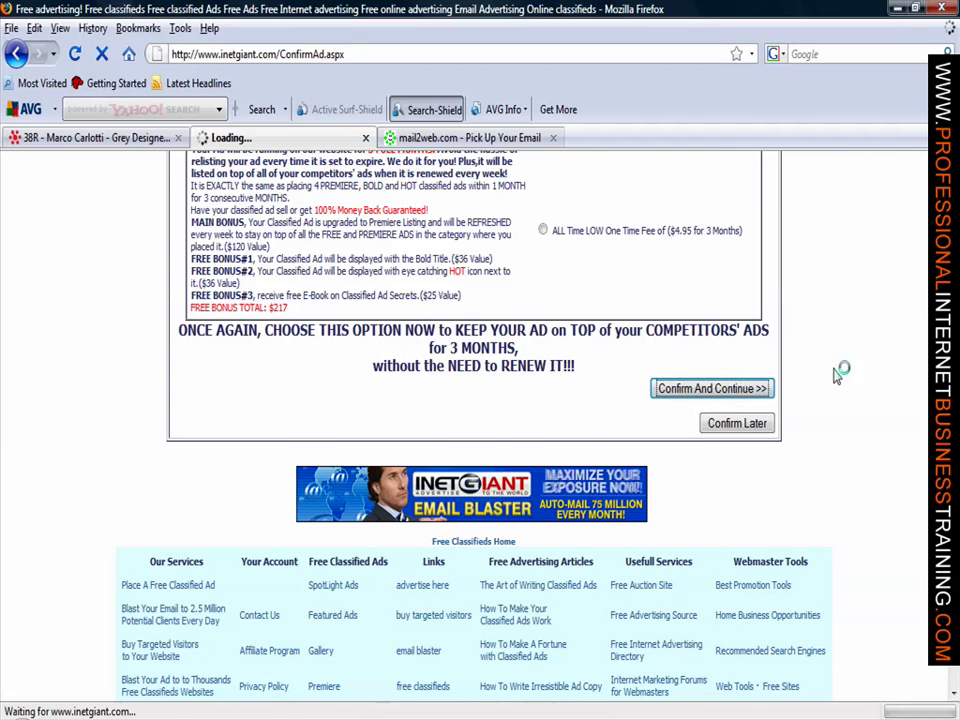